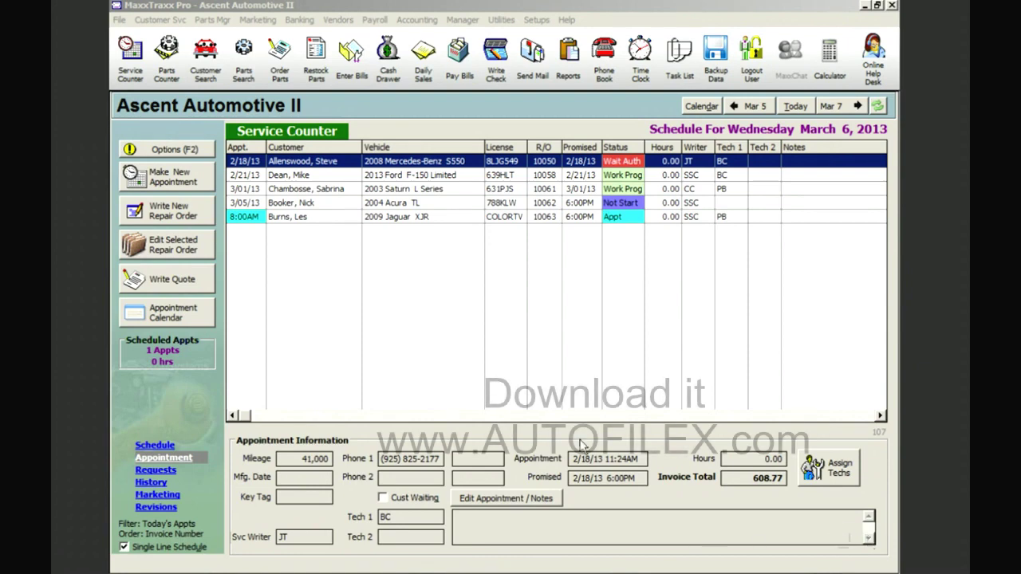
# Start a new repair order and find the existing customer by last name
pyautogui.click(174, 218)
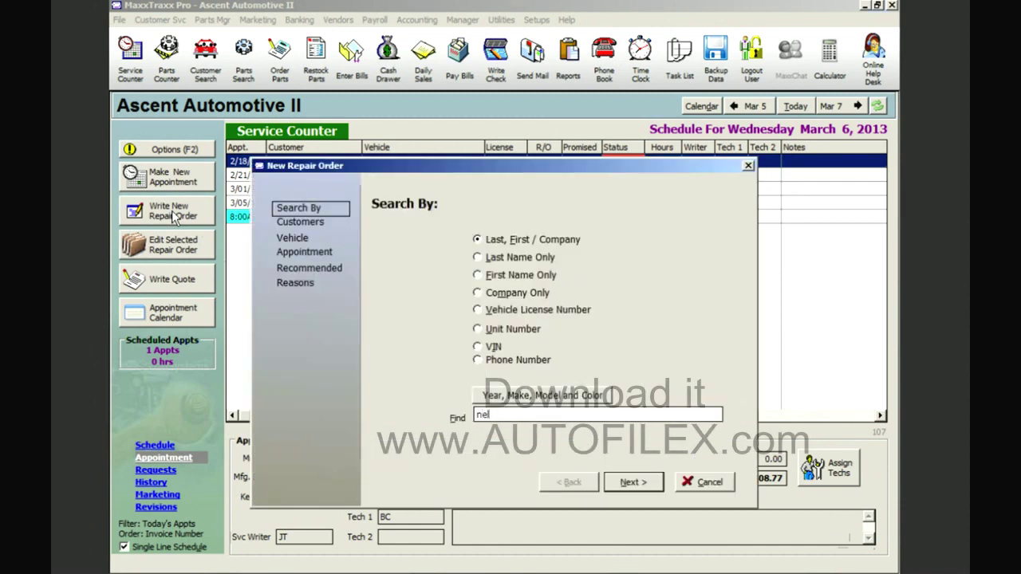
pyautogui.press('Return')
pyautogui.press('Return')
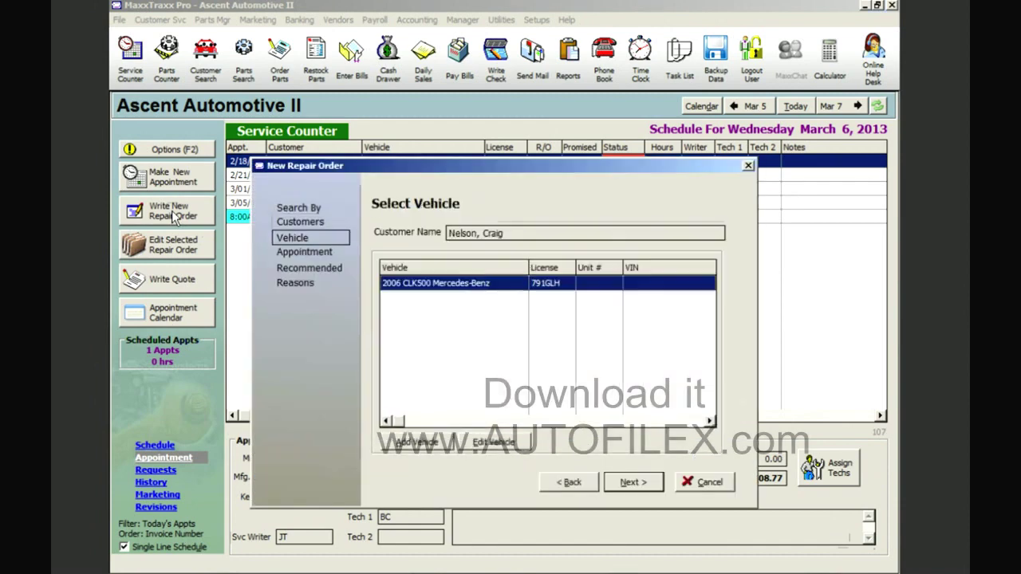
# Add the 2009 Ford Explorer Eddie Bauer to the customer through a license plate lookup
pyautogui.click(425, 448)
pyautogui.write('986CNX')
pyautogui.press('Return')
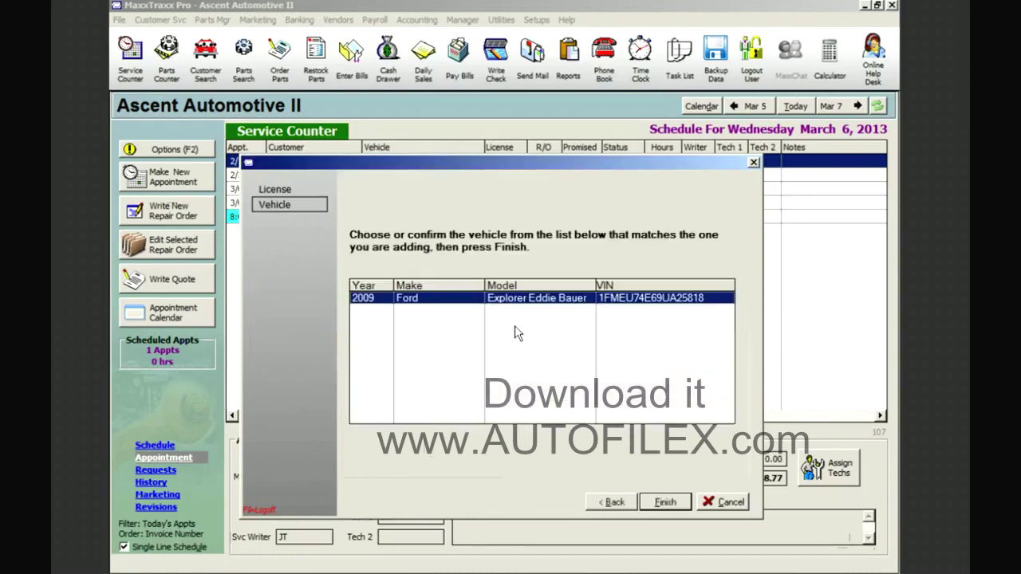
pyautogui.click(665, 502)
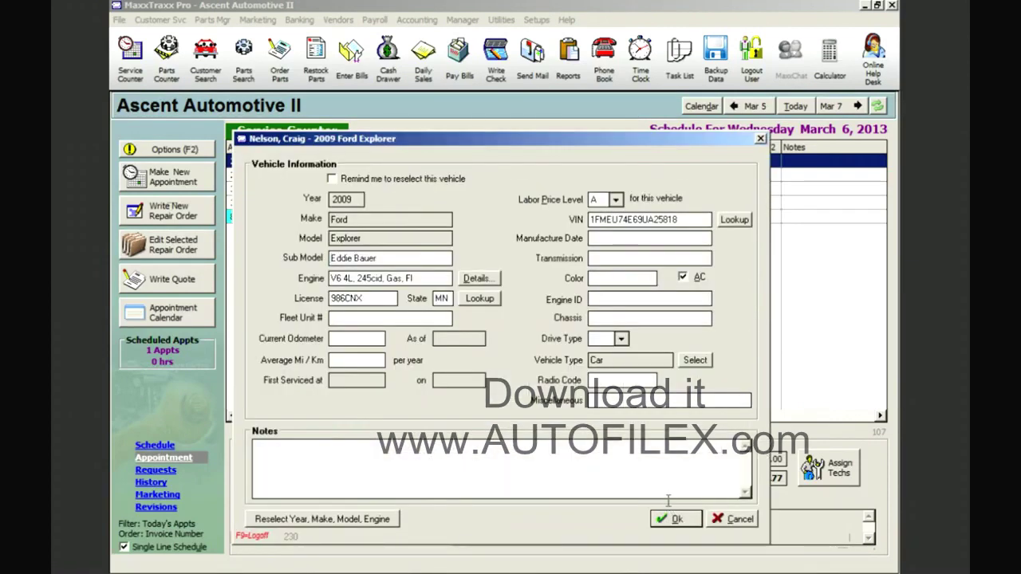
# Record a mileage of 76,000, save the new vehicle, and continue to the reasons for service
pyautogui.write('760')
pyautogui.click(676, 519)
pyautogui.click(651, 486)
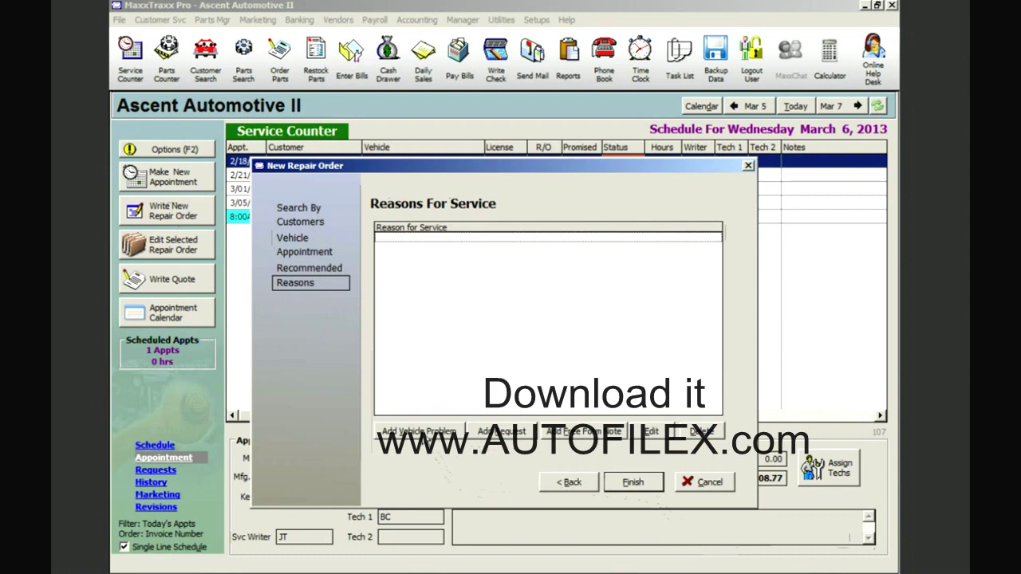
# Add the Brakes - Noise vehicle problem from the Brake/Wheel Hub category, extending its description with "when stopping"
pyautogui.click(419, 431)
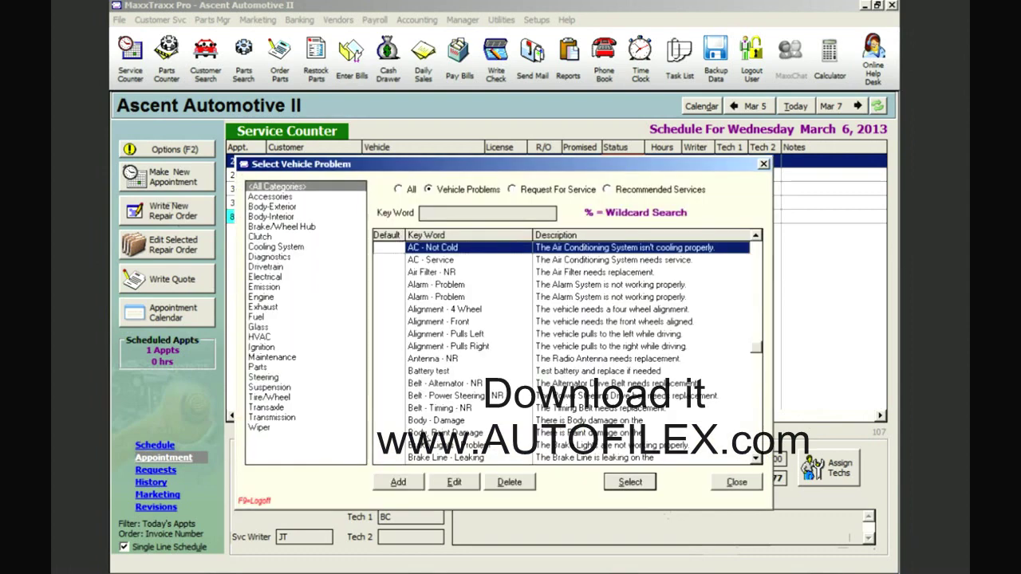
pyautogui.click(283, 228)
pyautogui.doubleClick(448, 310)
pyautogui.write('when stopping')
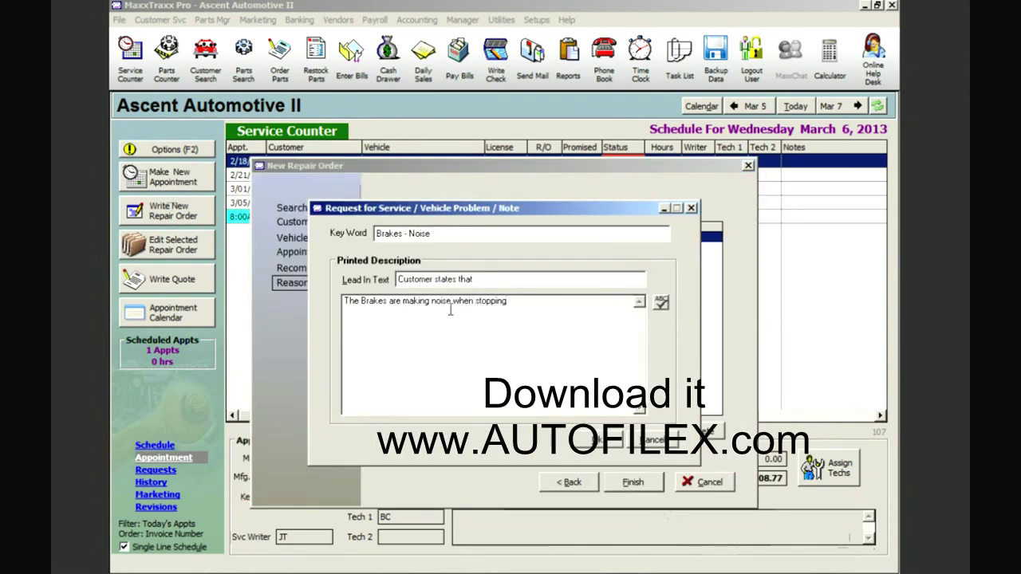
pyautogui.click(603, 448)
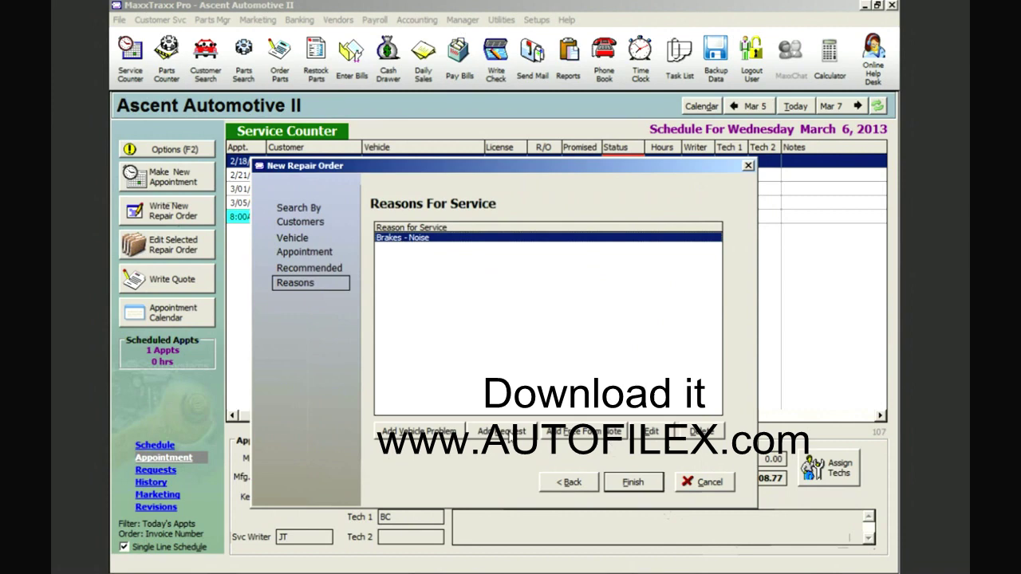
# Add the Oil & Filter - Service maintenance request with the note "Use syn oil." and finish creating the repair order
pyautogui.click(510, 435)
pyautogui.click(275, 357)
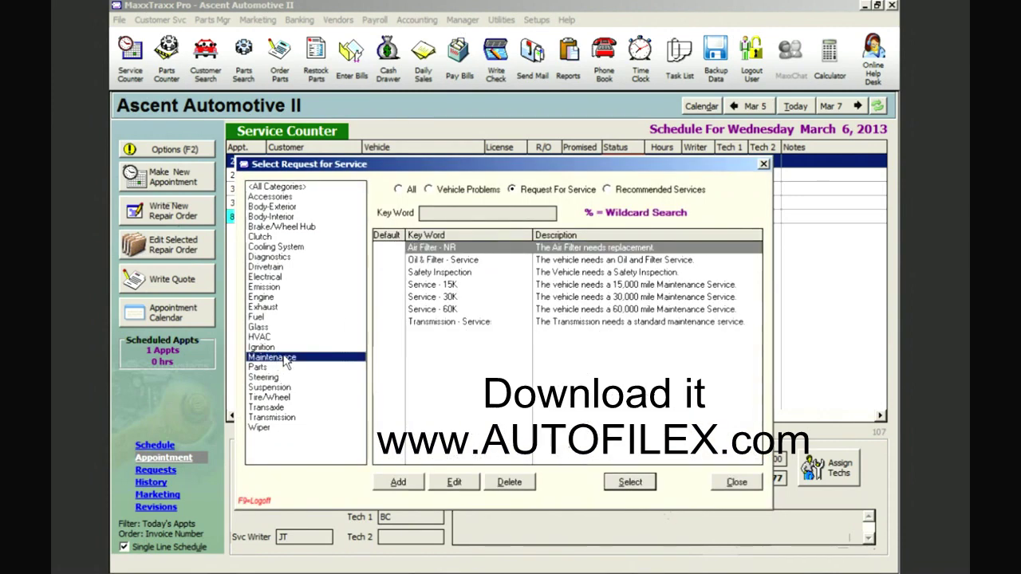
pyautogui.doubleClick(469, 262)
pyautogui.write('Use syn oil')
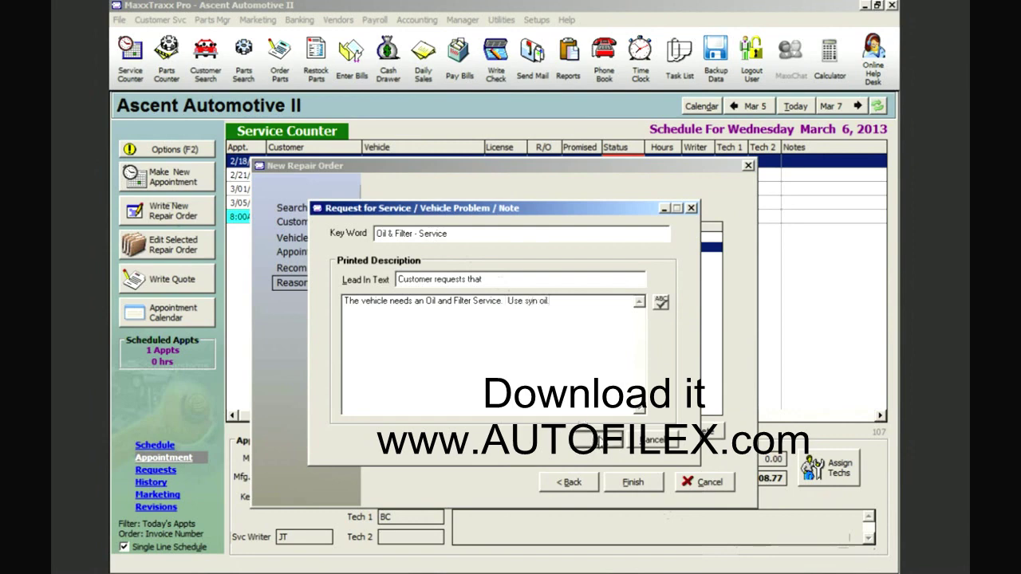
pyautogui.click(607, 439)
pyautogui.click(634, 483)
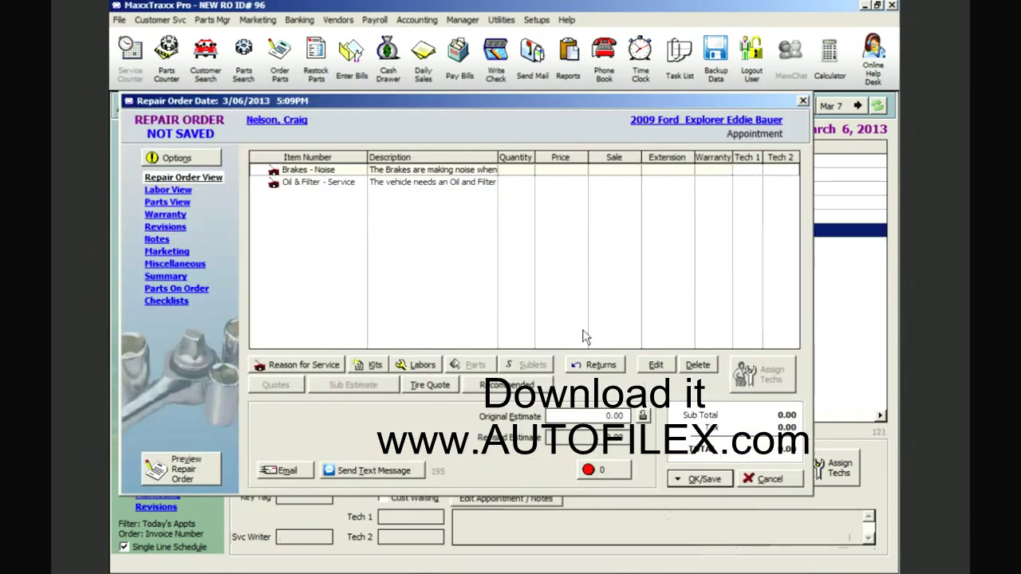
# Add the Brake Inspection labor (code BI) from the labor list under Brakes - Noise, keeping its default hours
pyautogui.click(423, 367)
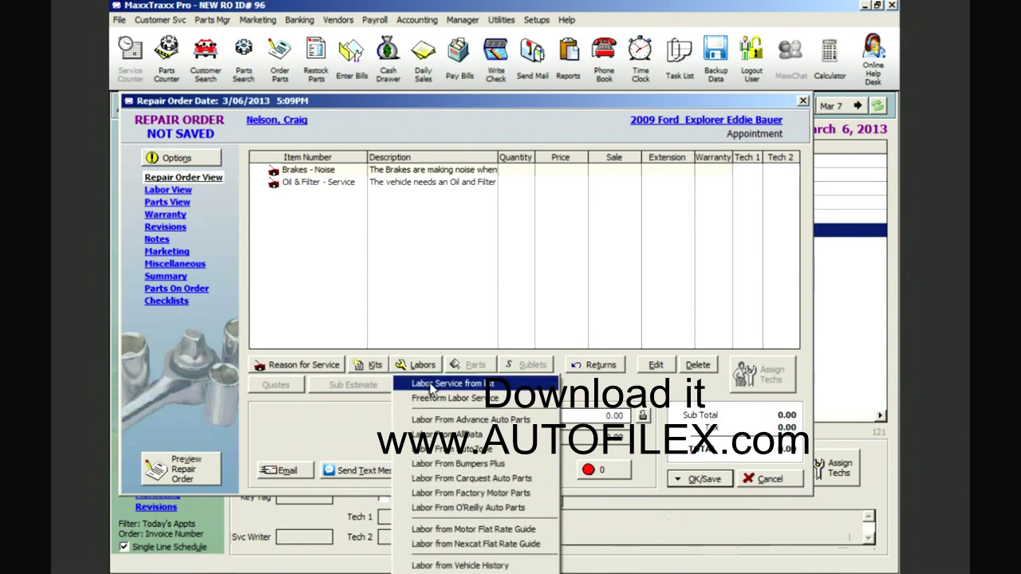
pyautogui.click(431, 386)
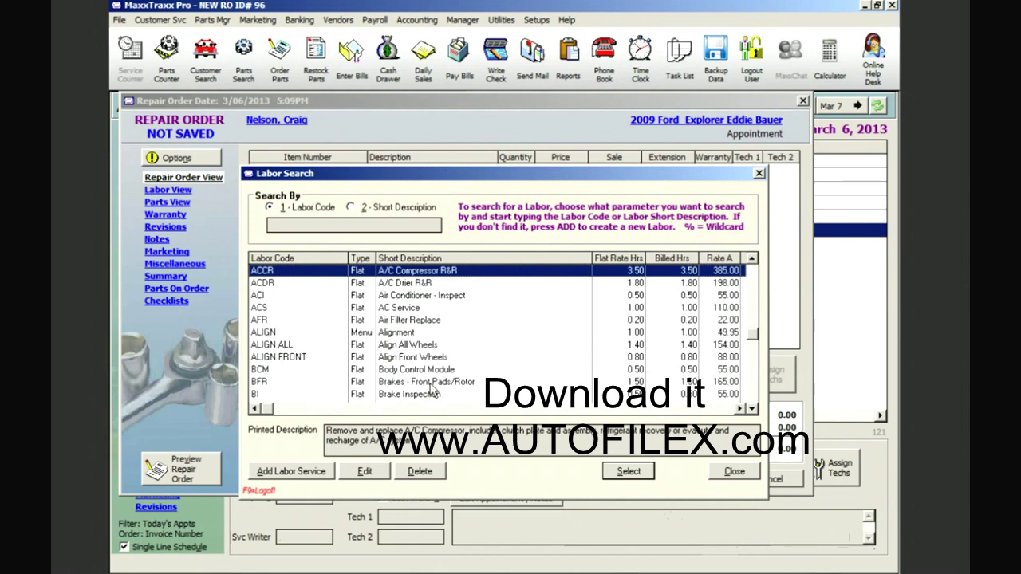
pyautogui.write('bi')
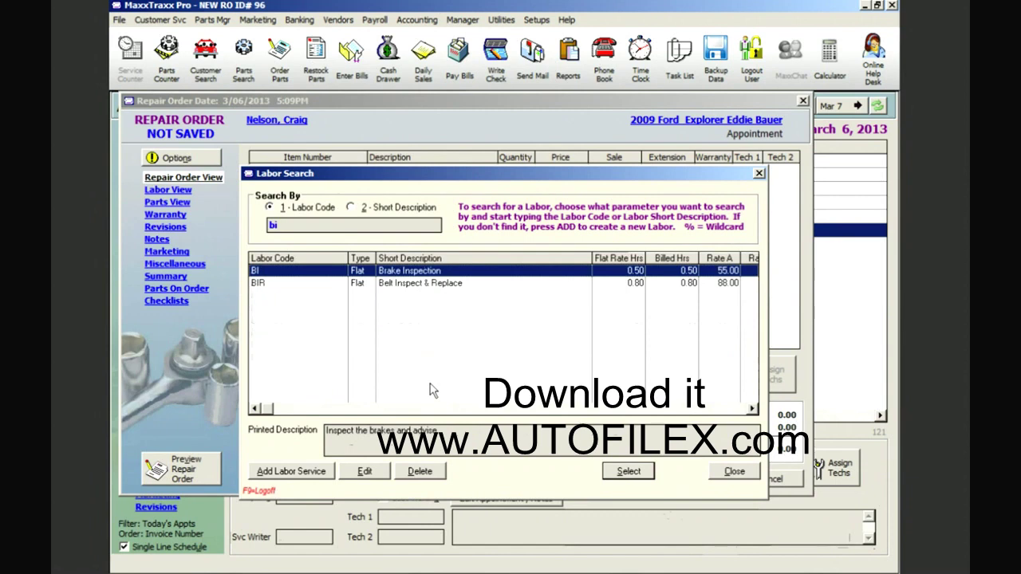
pyautogui.doubleClick(457, 271)
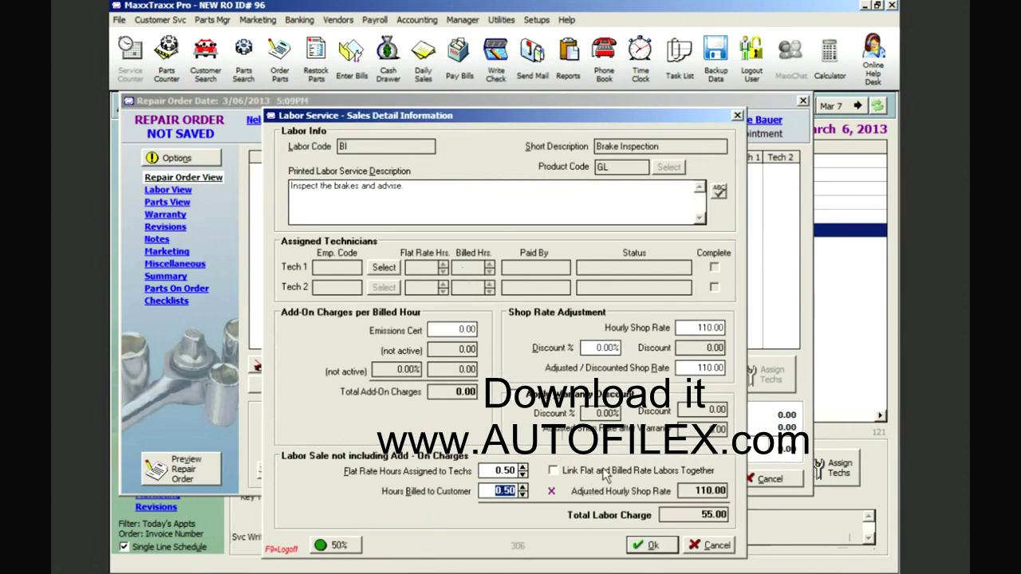
pyautogui.click(657, 549)
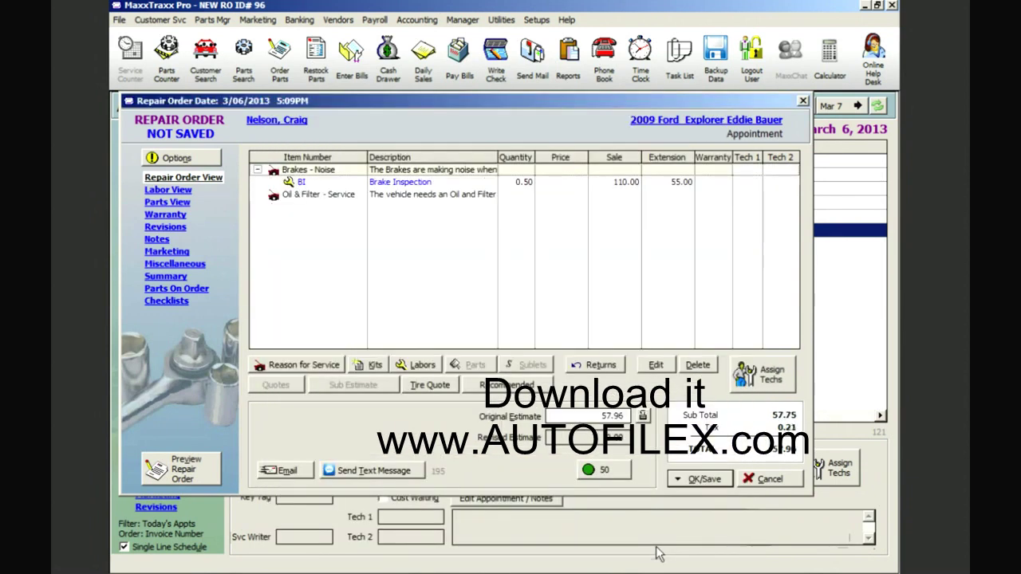
# Add the LOF-SYN kit to the Oil & Filter - Service reason, choosing it from the kits for a range of vehicles
pyautogui.click(397, 195)
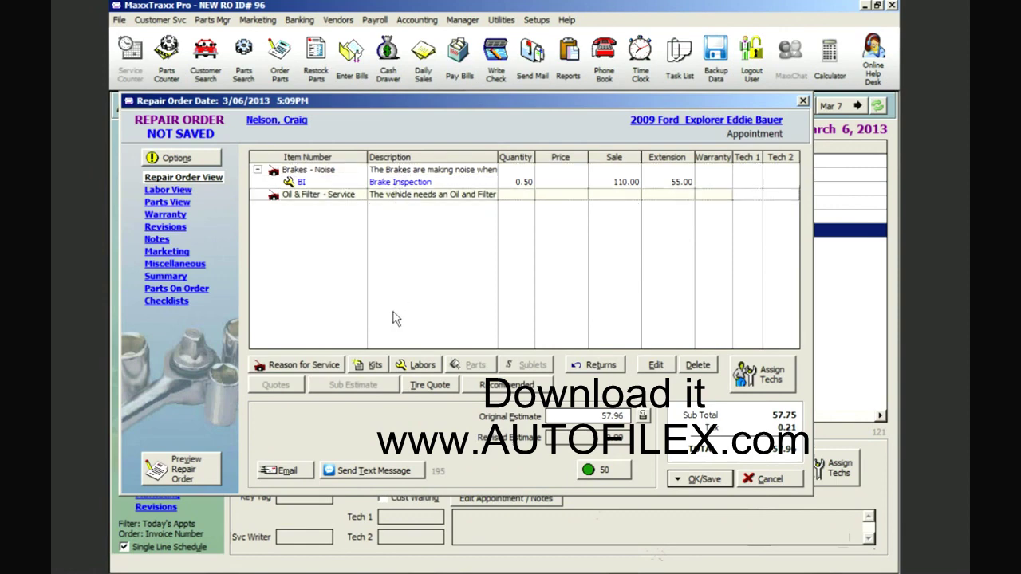
pyautogui.click(375, 365)
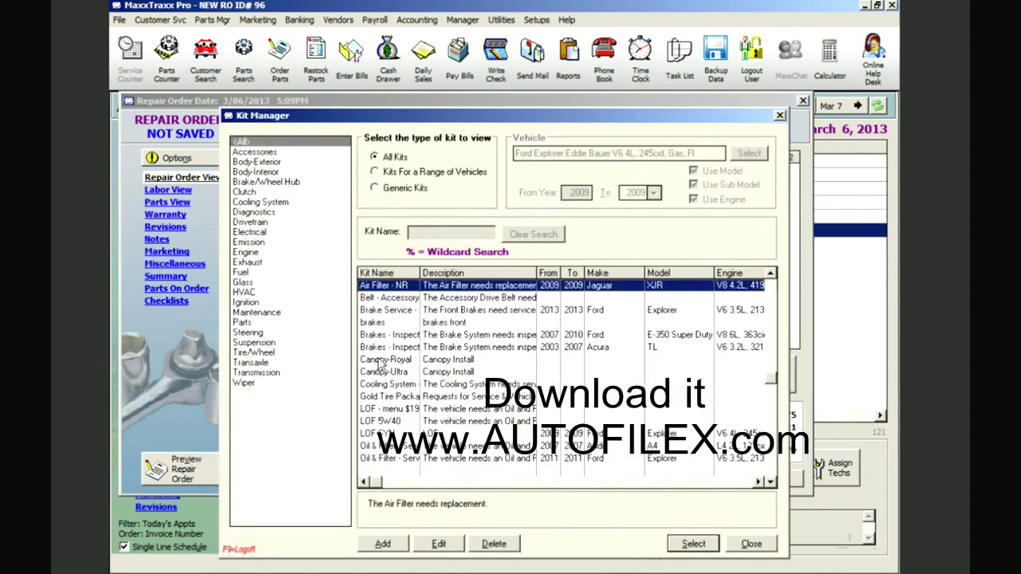
pyautogui.click(409, 174)
pyautogui.doubleClick(447, 292)
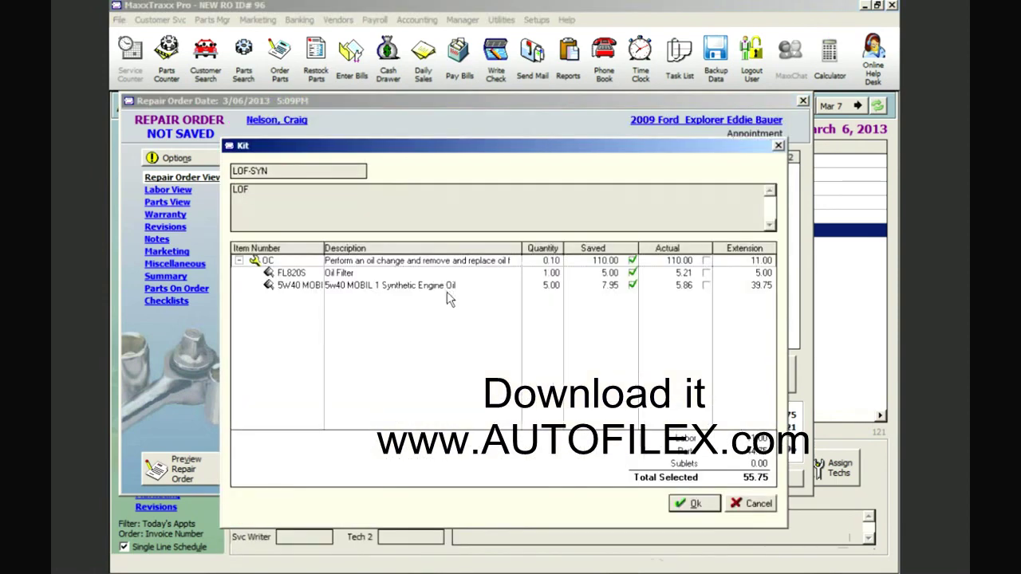
pyautogui.click(698, 507)
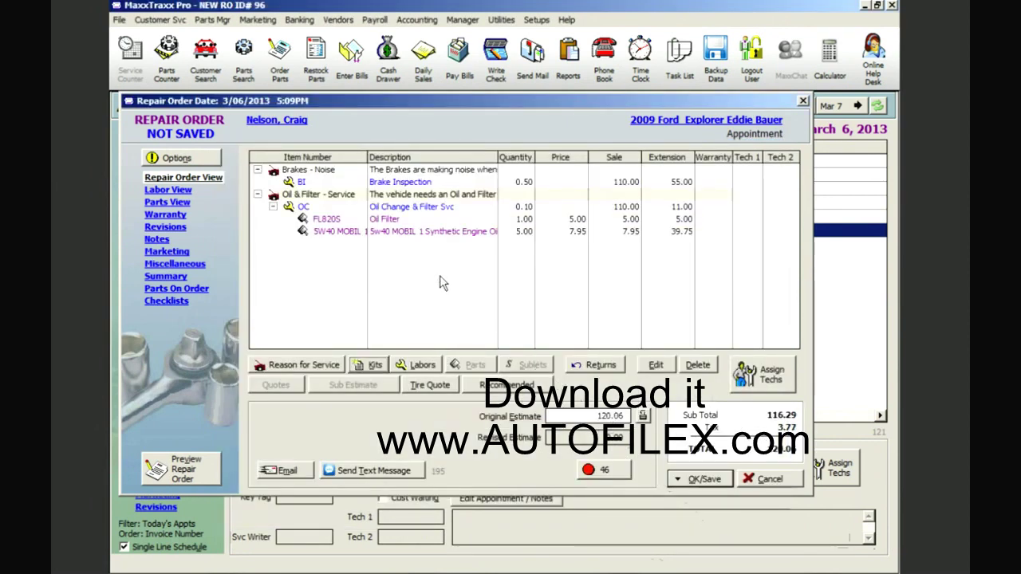
# Assign technician BC to both the brake inspection and oil change labors
pyautogui.click(767, 375)
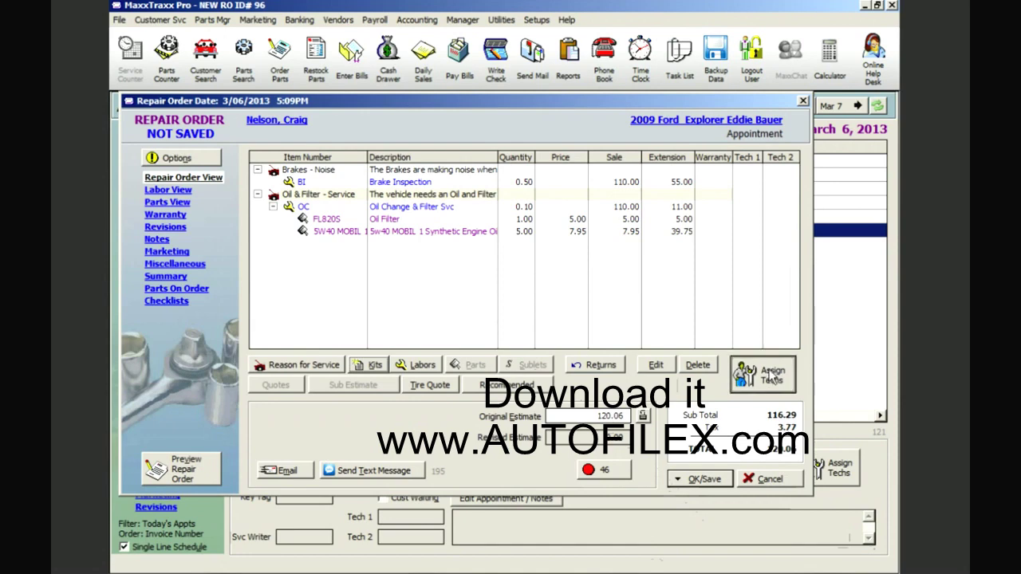
pyautogui.click(223, 254)
pyautogui.click(217, 267)
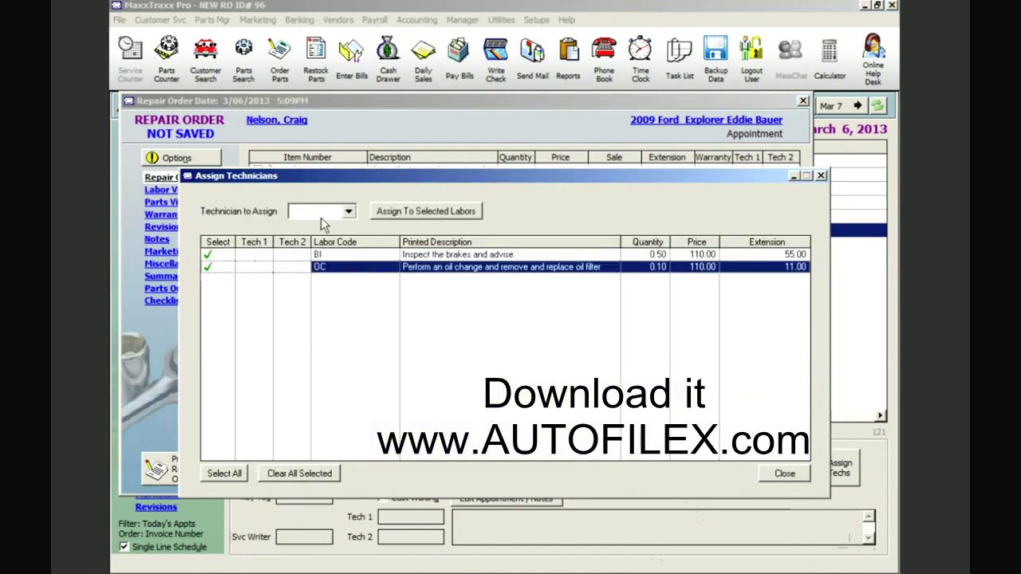
pyautogui.click(321, 213)
pyautogui.click(316, 242)
pyautogui.click(418, 209)
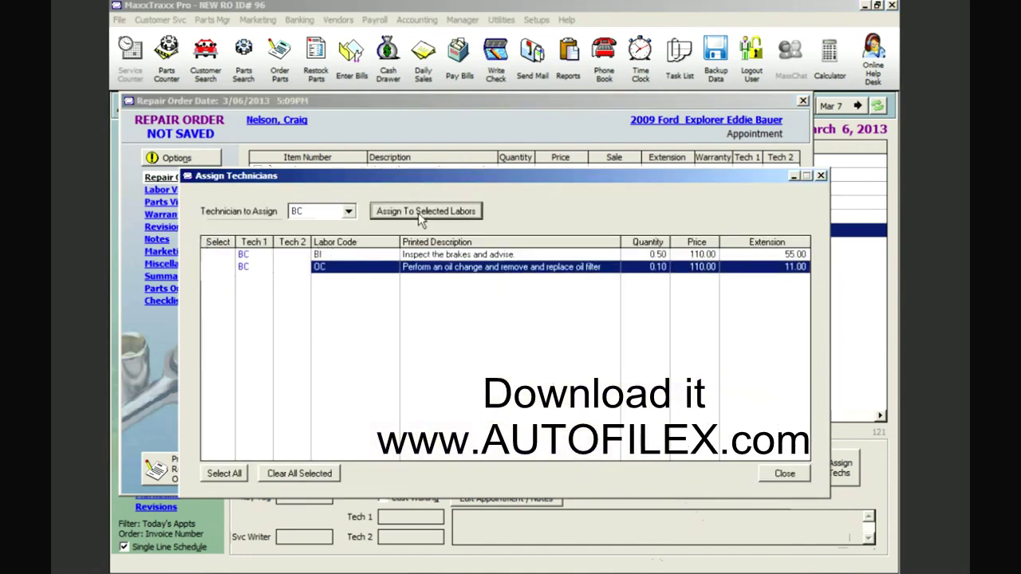
pyautogui.click(785, 473)
# Save the repair order and return to the service counter schedule
pyautogui.click(705, 479)
pyautogui.click(718, 391)
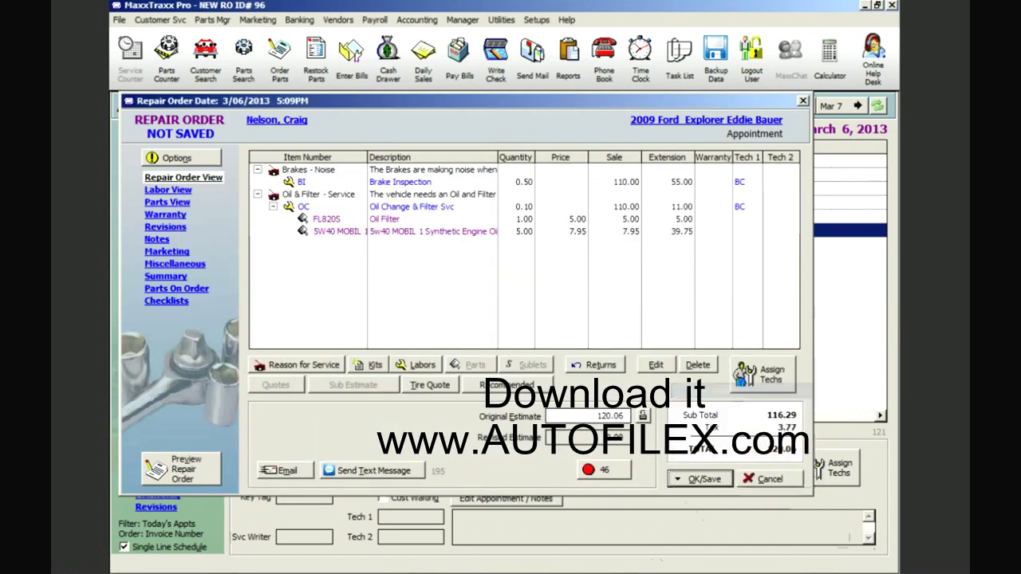
pyautogui.click(463, 432)
pyautogui.click(505, 217)
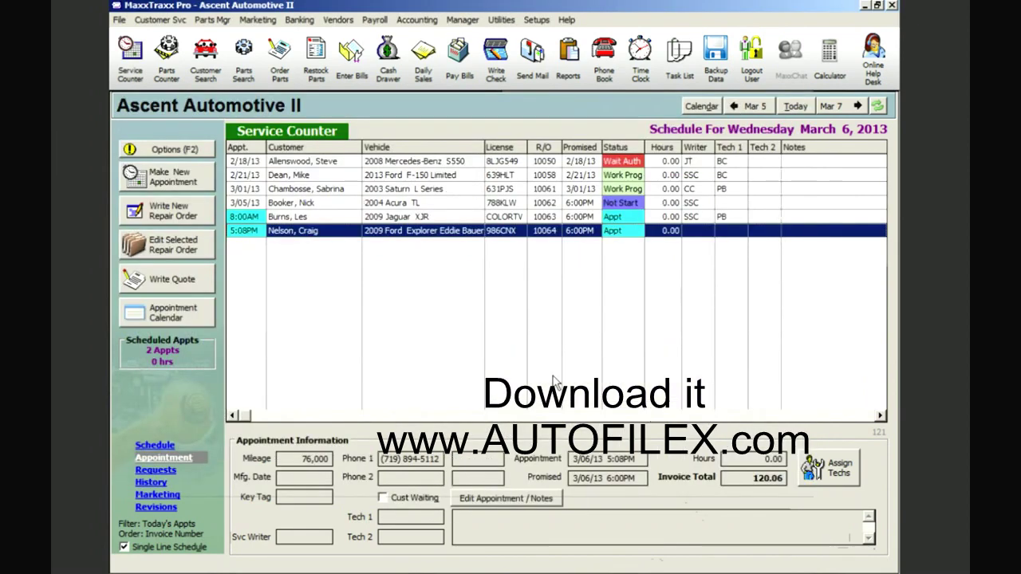
# Reopen the saved Ford Explorer repair order and add the Brakes - Front Pads/Rotor labor (code BFR) under Oil & Filter - Service
pyautogui.doubleClick(443, 231)
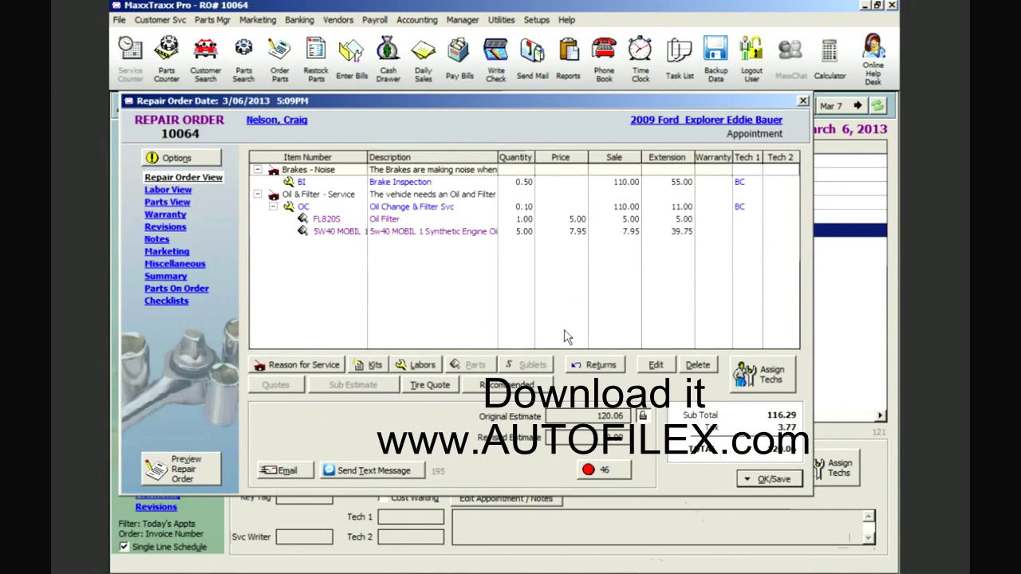
pyautogui.click(439, 196)
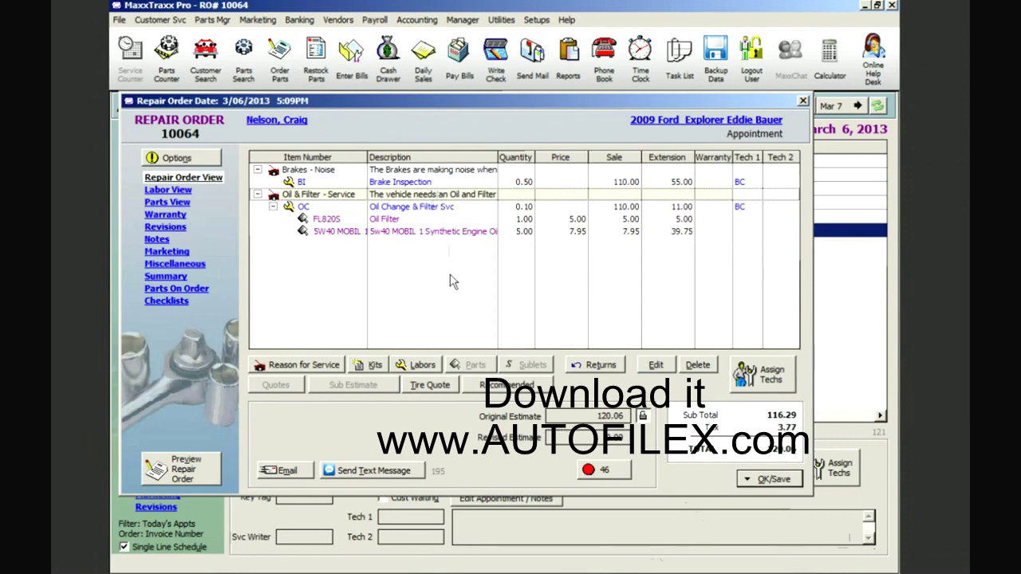
pyautogui.click(423, 367)
pyautogui.click(429, 384)
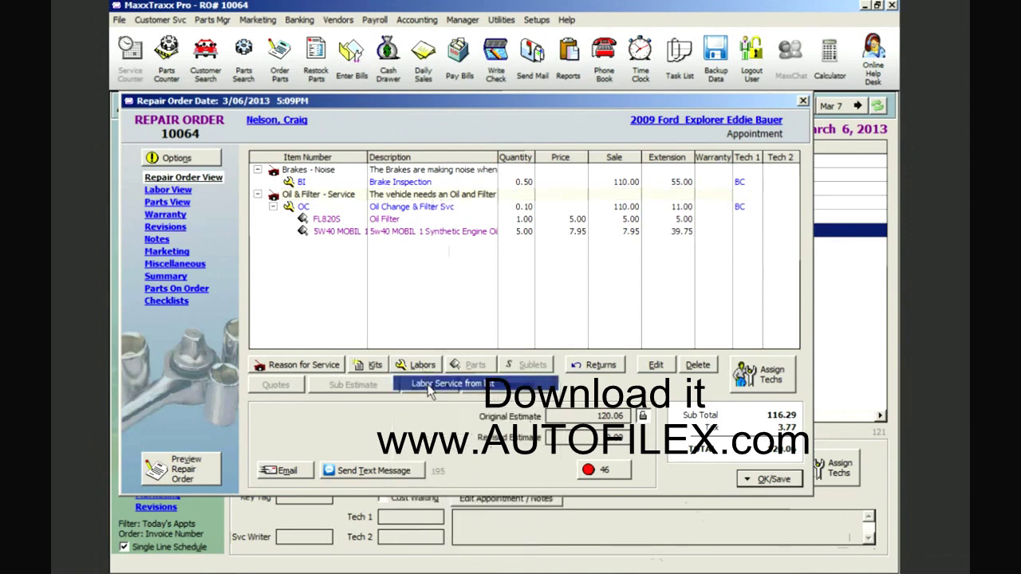
pyautogui.write('bfr')
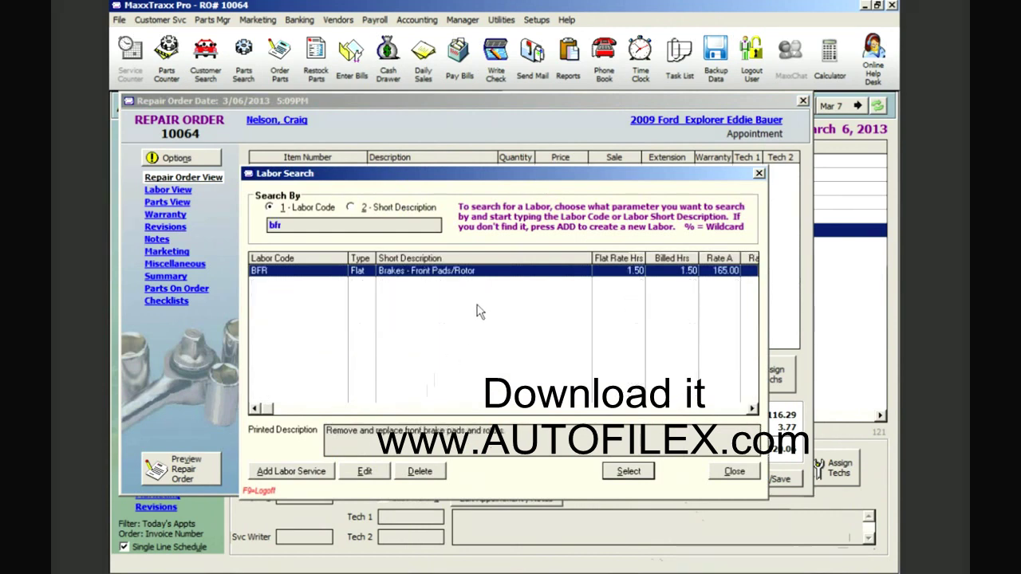
pyautogui.doubleClick(510, 271)
pyautogui.click(650, 545)
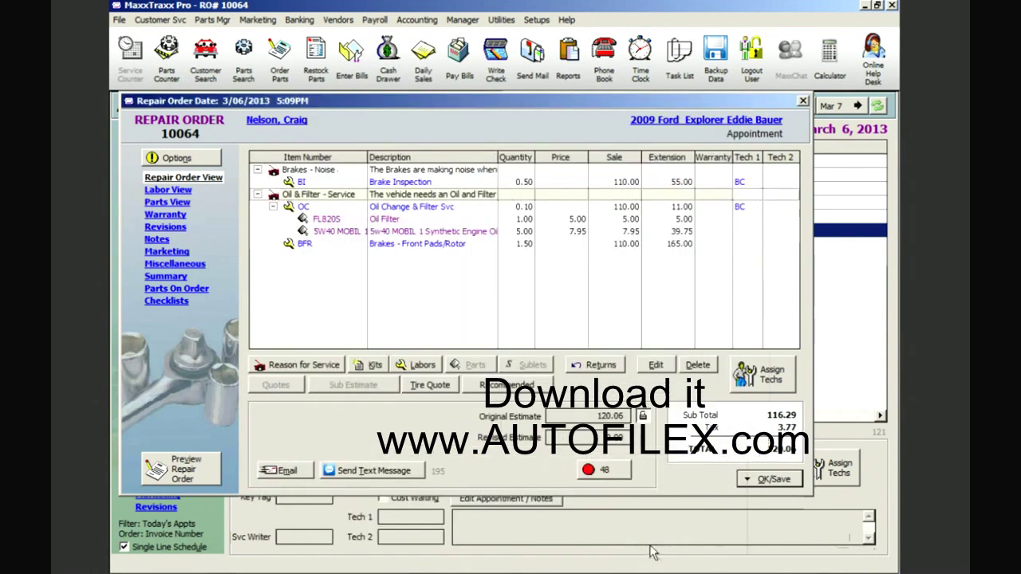
# Add one set of CARQUEST front brake pads (RMD1158) from the Carquest catalog for the Brakes - Front Pads/Rotor labor
pyautogui.click(433, 250)
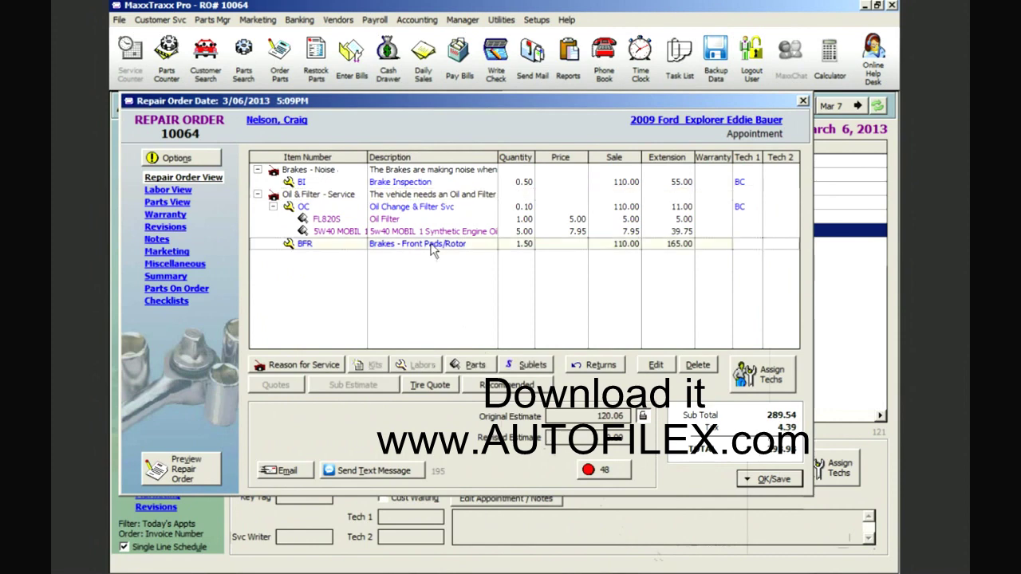
pyautogui.click(475, 367)
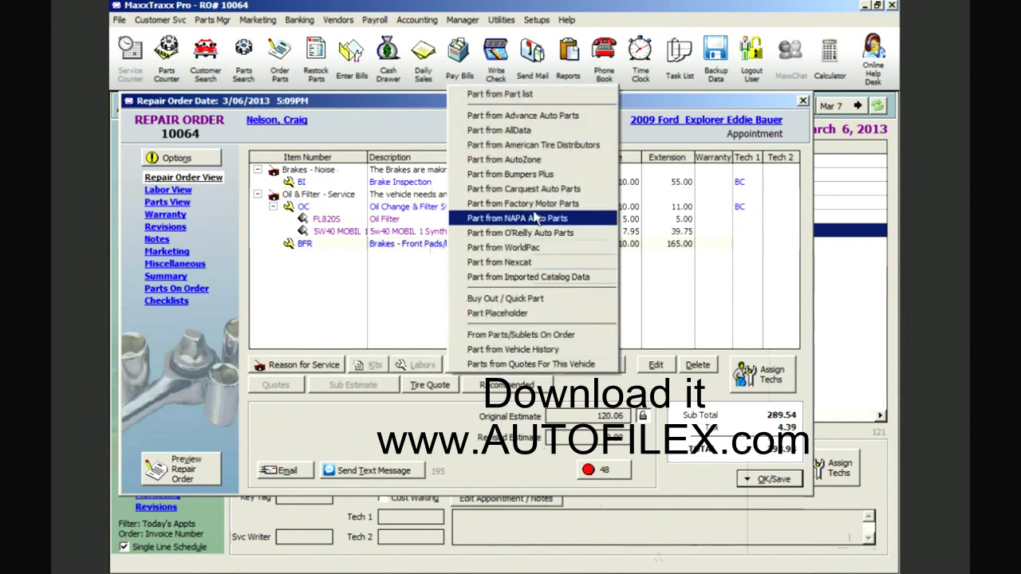
pyautogui.click(549, 189)
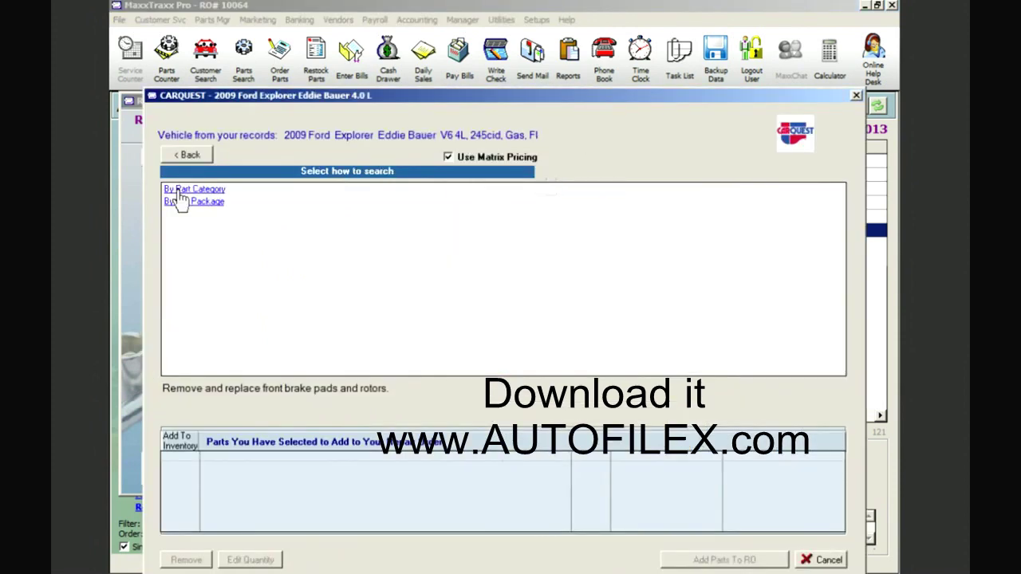
pyautogui.click(190, 192)
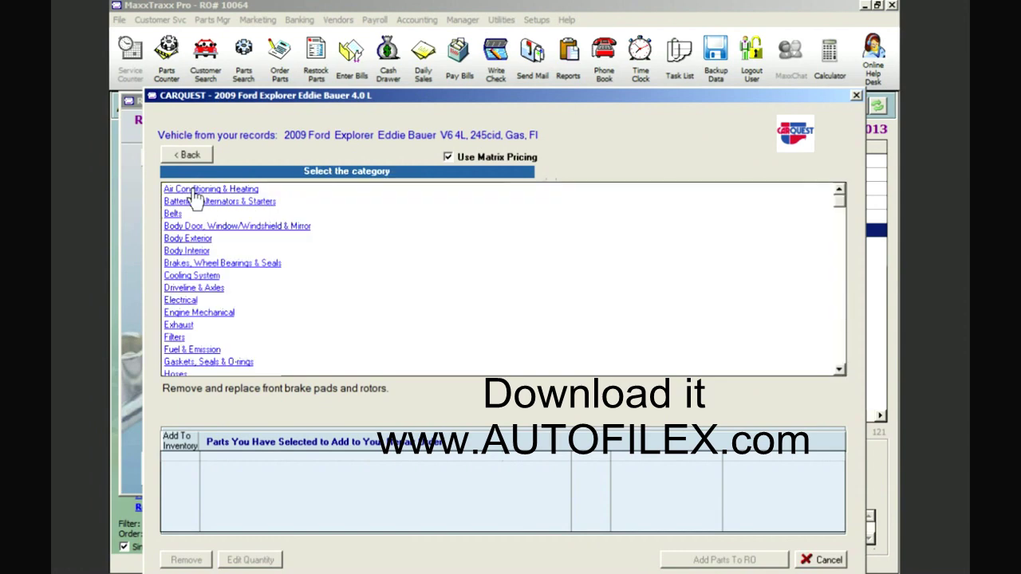
pyautogui.click(194, 264)
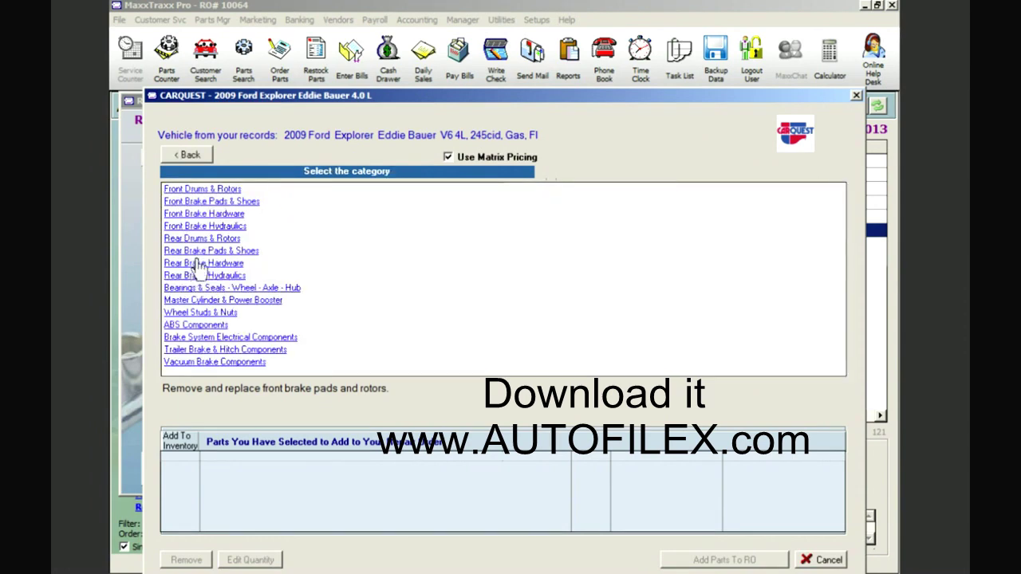
pyautogui.click(246, 202)
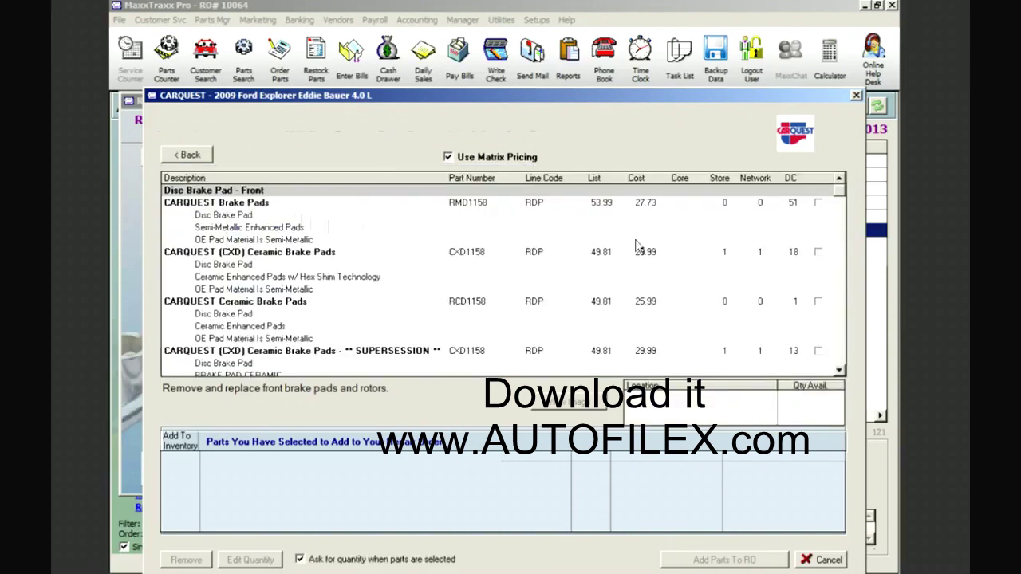
pyautogui.click(818, 202)
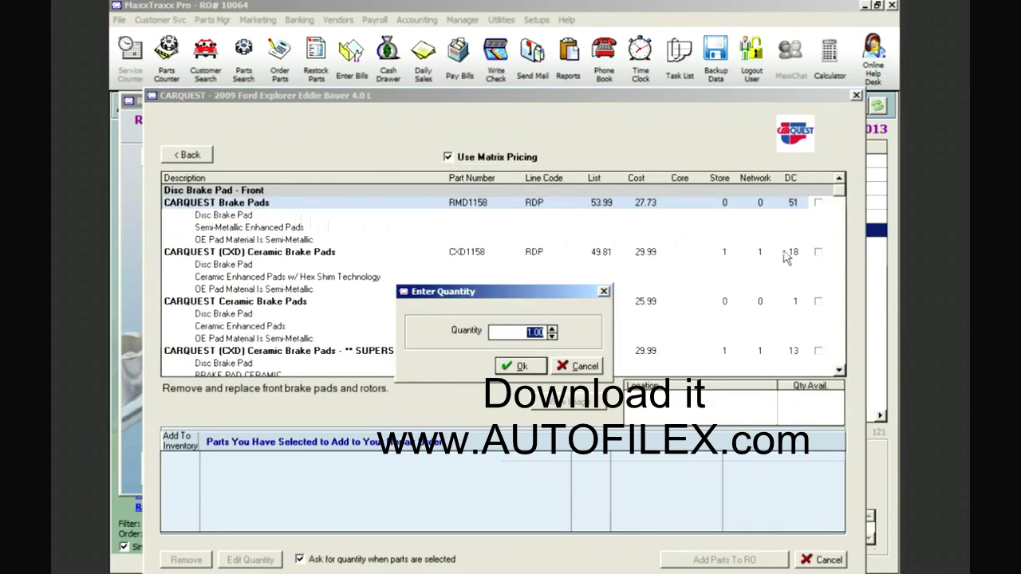
pyautogui.click(519, 365)
# Select two CARQUEST Premium front disc brake rotors (54143) and add the chosen pads and rotors to the repair order
pyautogui.click(176, 156)
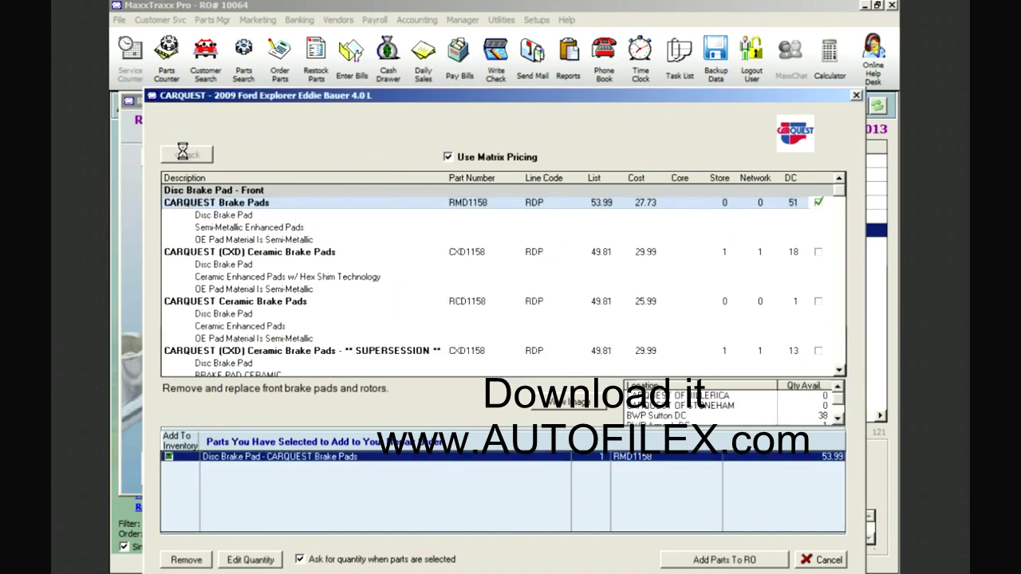
pyautogui.click(232, 189)
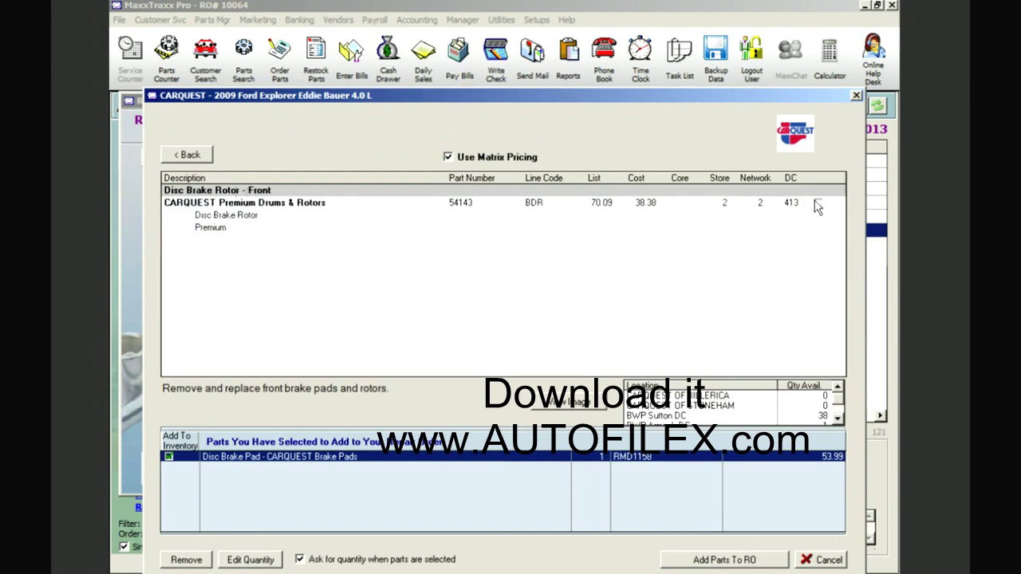
pyautogui.click(818, 203)
pyautogui.write('2')
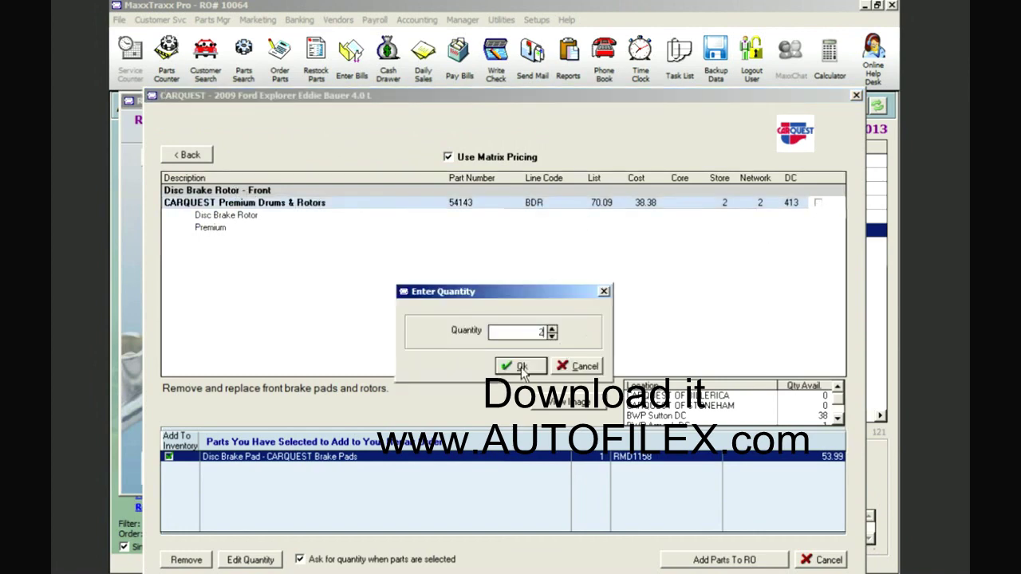
pyautogui.click(520, 367)
pyautogui.click(755, 561)
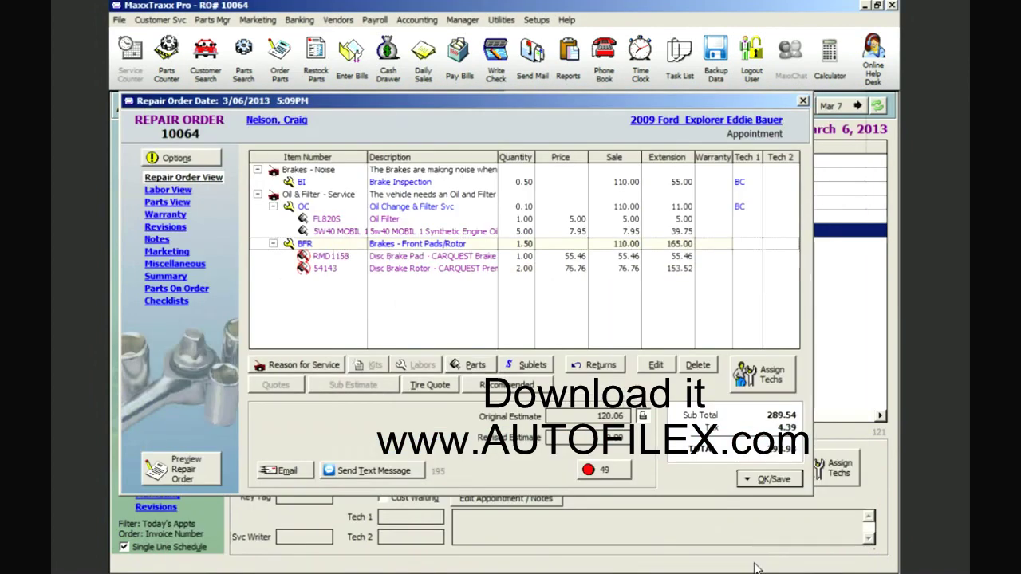
# Try the Dealer List price matrix on the RMD1158 brake pads and restore the Aftermarket Parts matrix
pyautogui.doubleClick(476, 256)
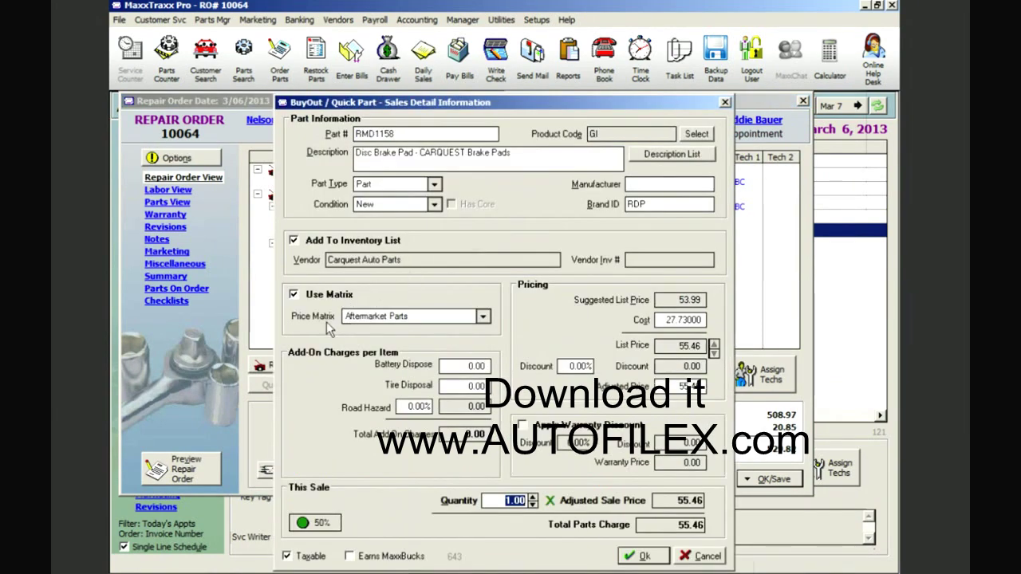
pyautogui.click(484, 316)
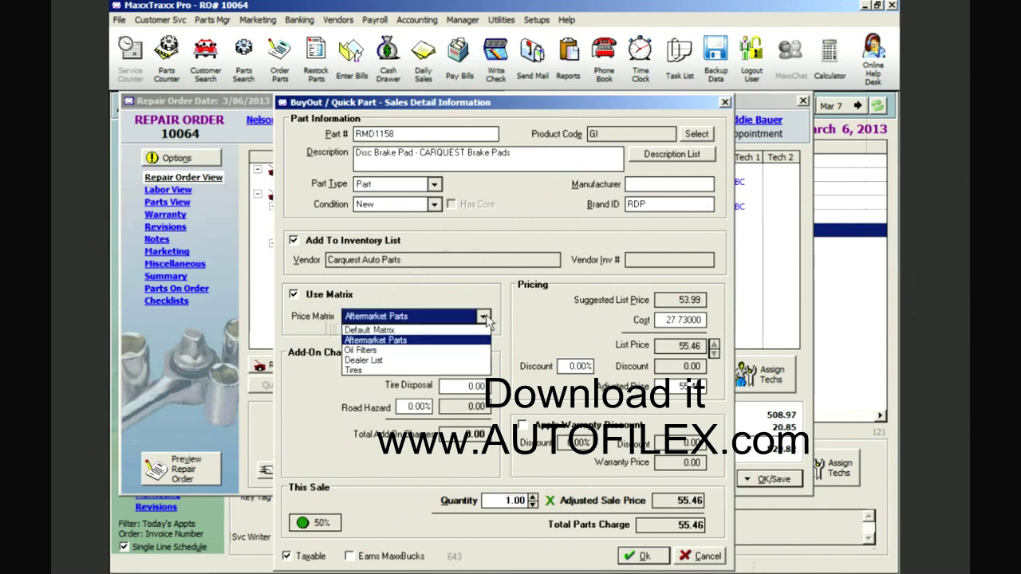
pyautogui.click(375, 360)
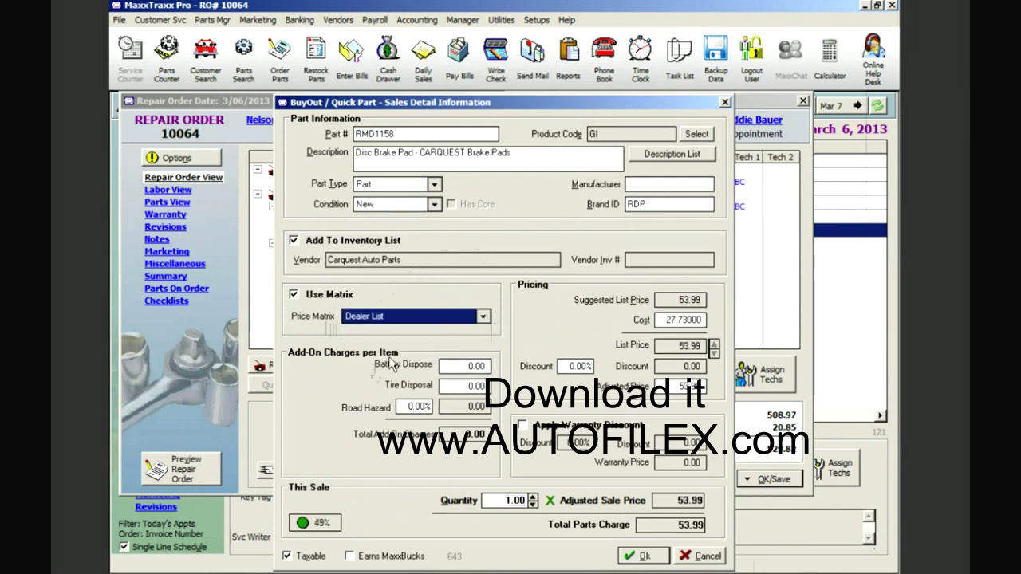
pyautogui.click(483, 317)
pyautogui.click(392, 341)
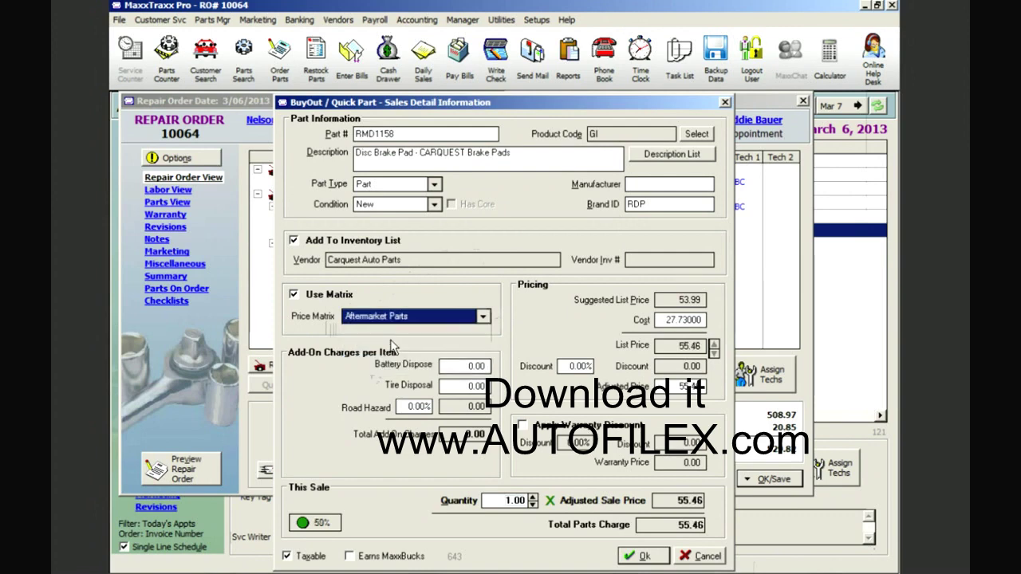
pyautogui.click(654, 557)
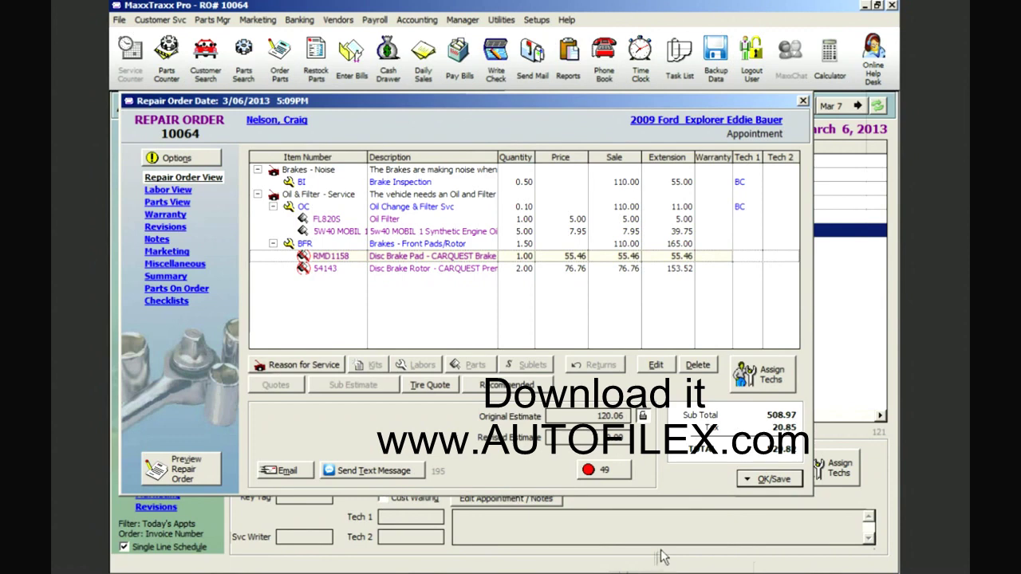
# Save the repair order without changing its status and create a single vendor quick order for both brake parts
pyautogui.click(770, 480)
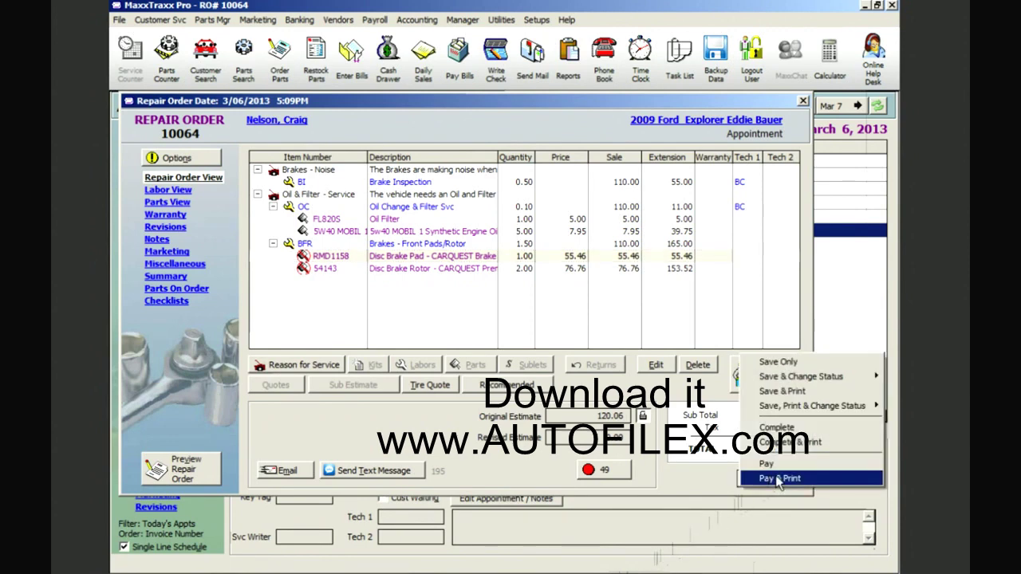
pyautogui.click(788, 362)
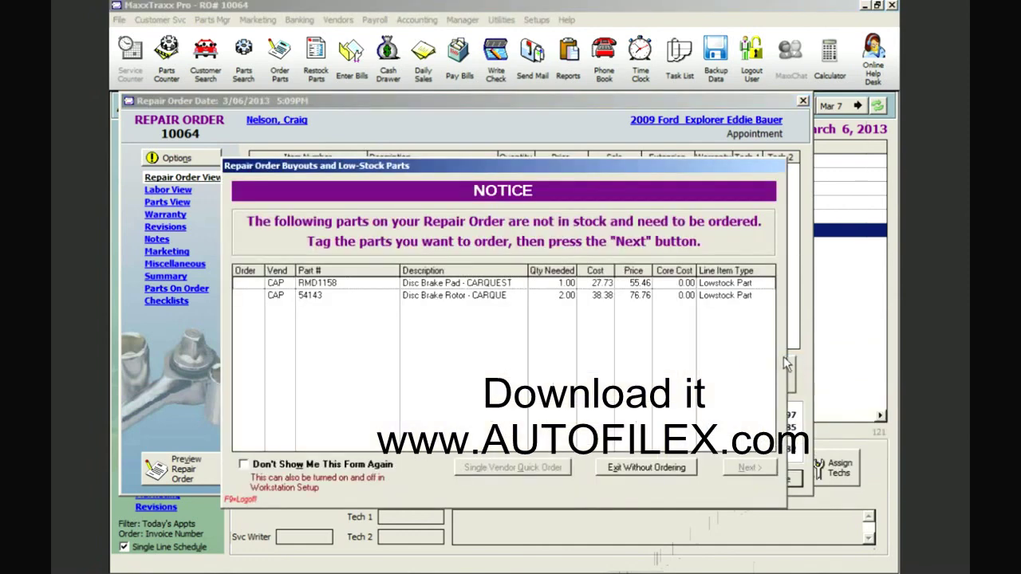
pyautogui.click(246, 283)
pyautogui.click(247, 295)
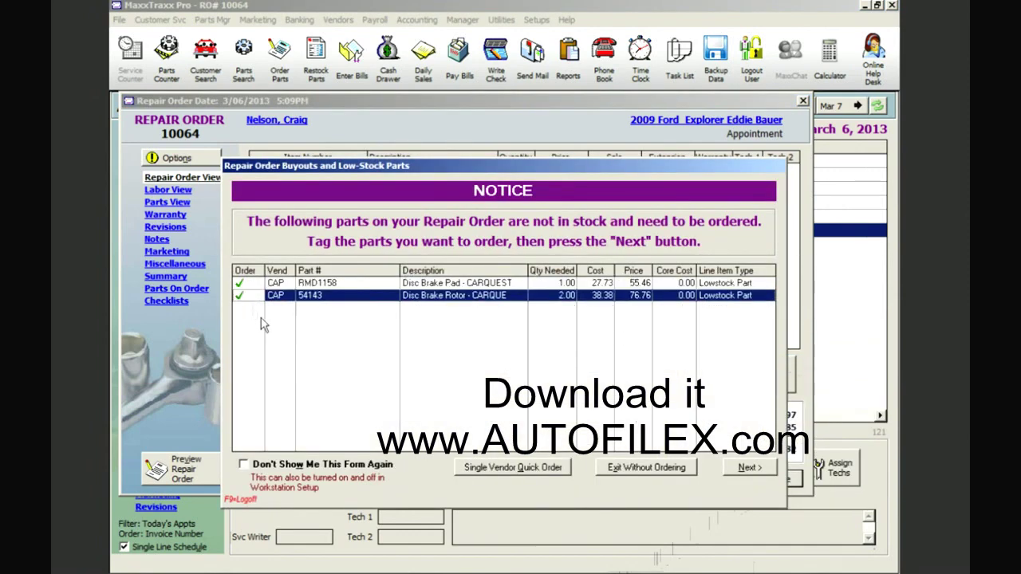
pyautogui.click(513, 471)
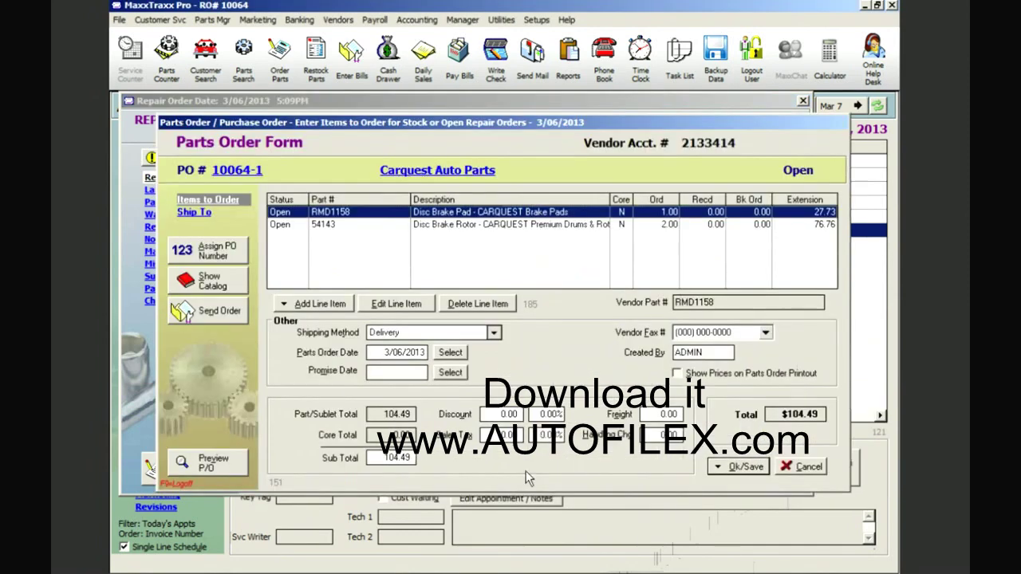
# Send the parts order to Carquest Auto Parts, save it and return to the service counter schedule
pyautogui.click(210, 317)
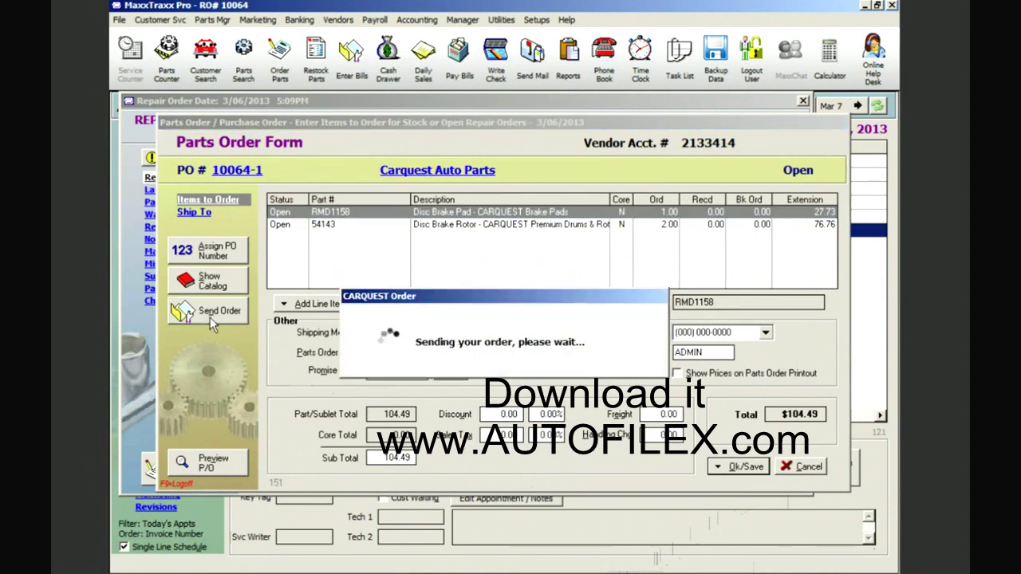
pyautogui.click(505, 323)
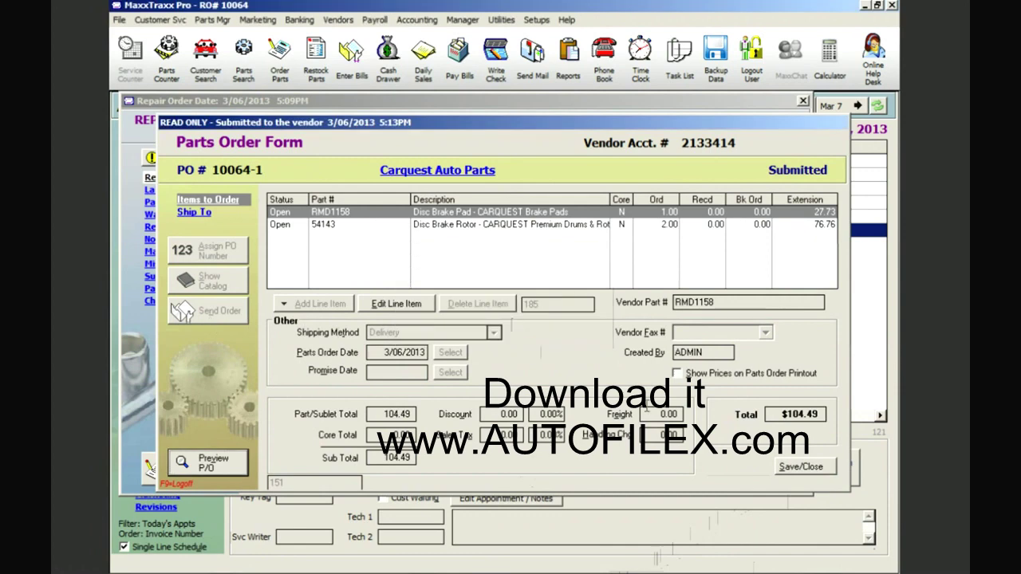
pyautogui.click(794, 467)
pyautogui.click(750, 486)
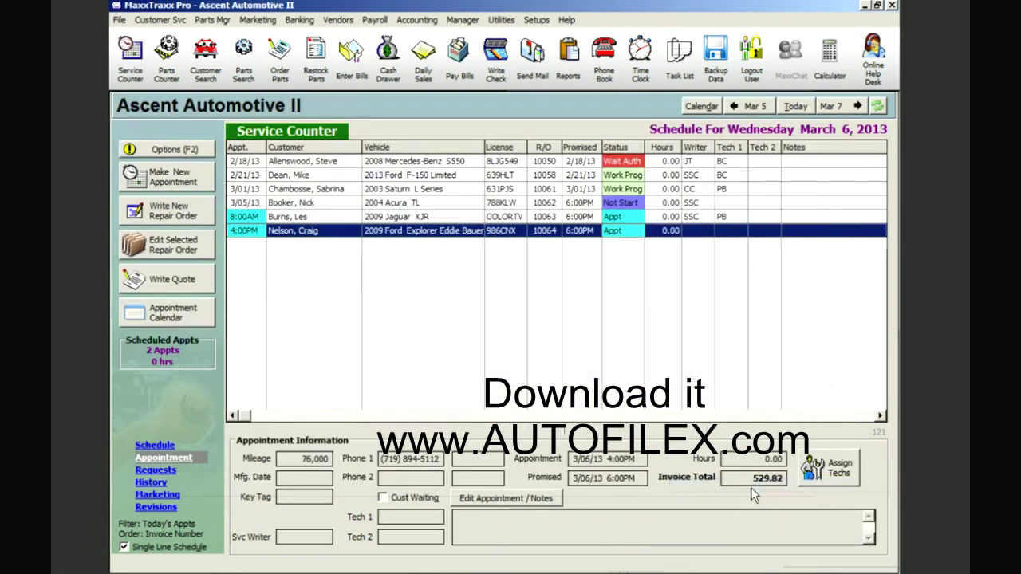
# Reopen the Ford Explorer repair order and pay it in full by Visa, producing the invoice preview
pyautogui.doubleClick(469, 233)
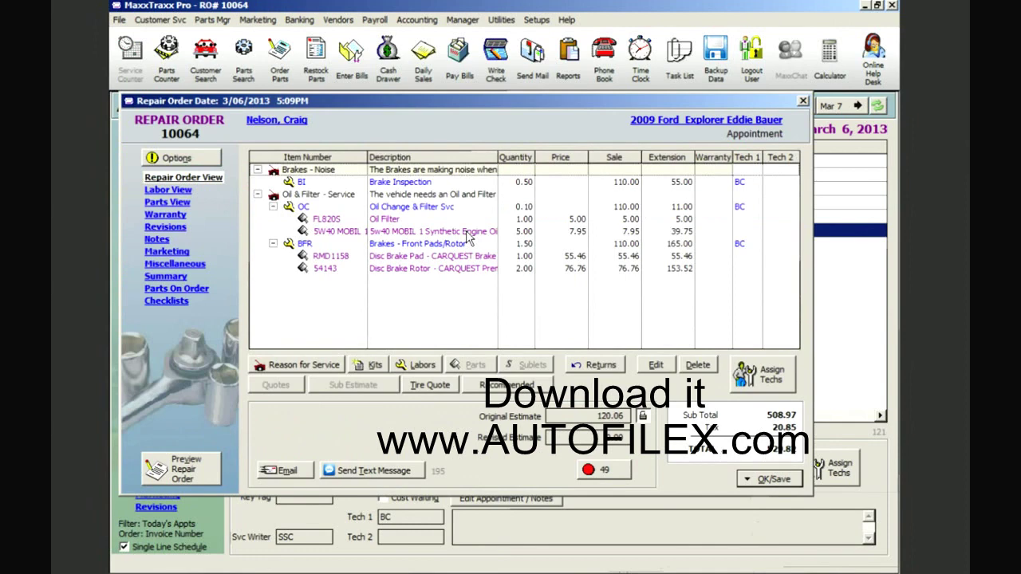
pyautogui.click(772, 482)
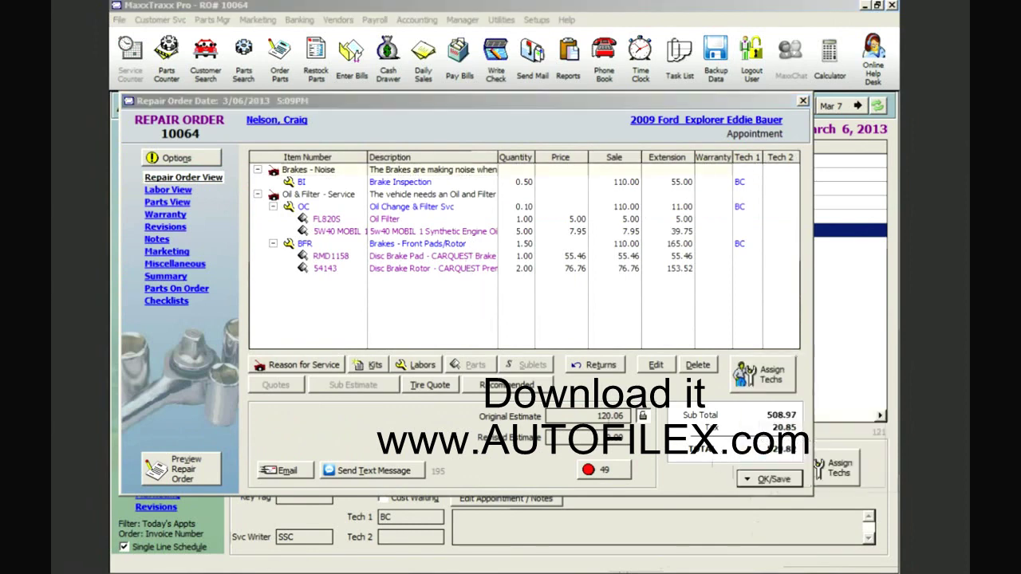
pyautogui.click(562, 349)
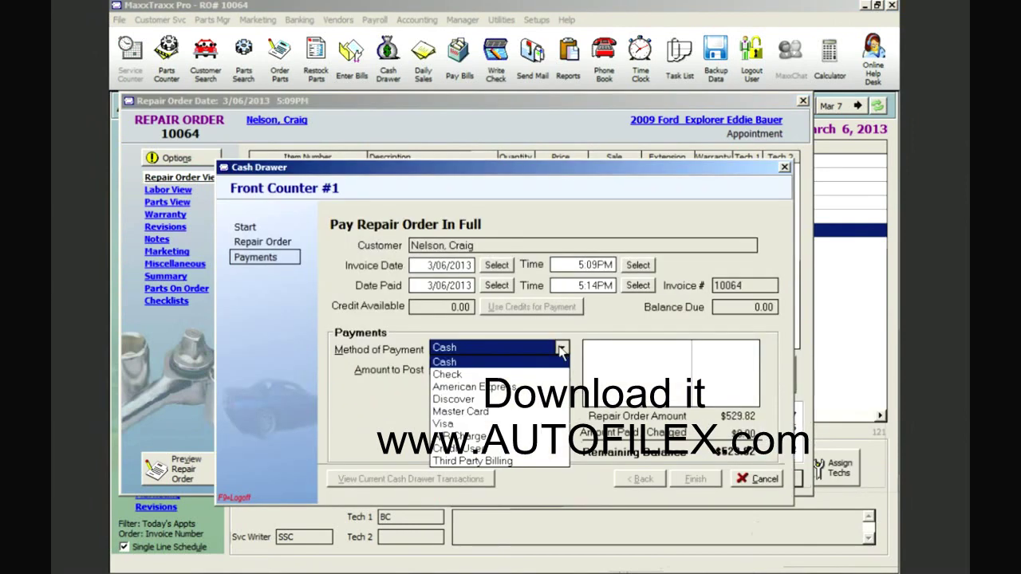
pyautogui.click(465, 424)
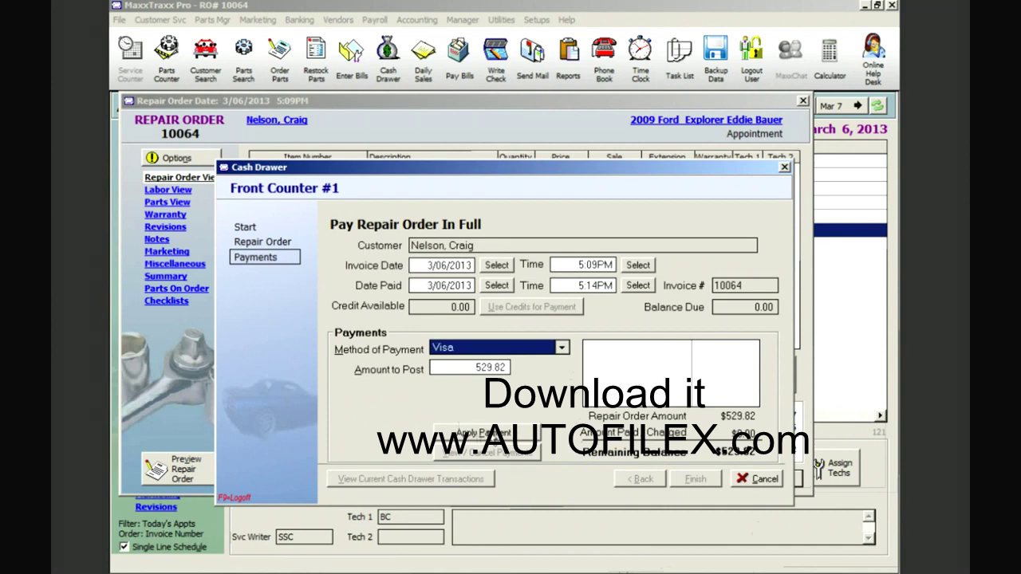
pyautogui.click(705, 479)
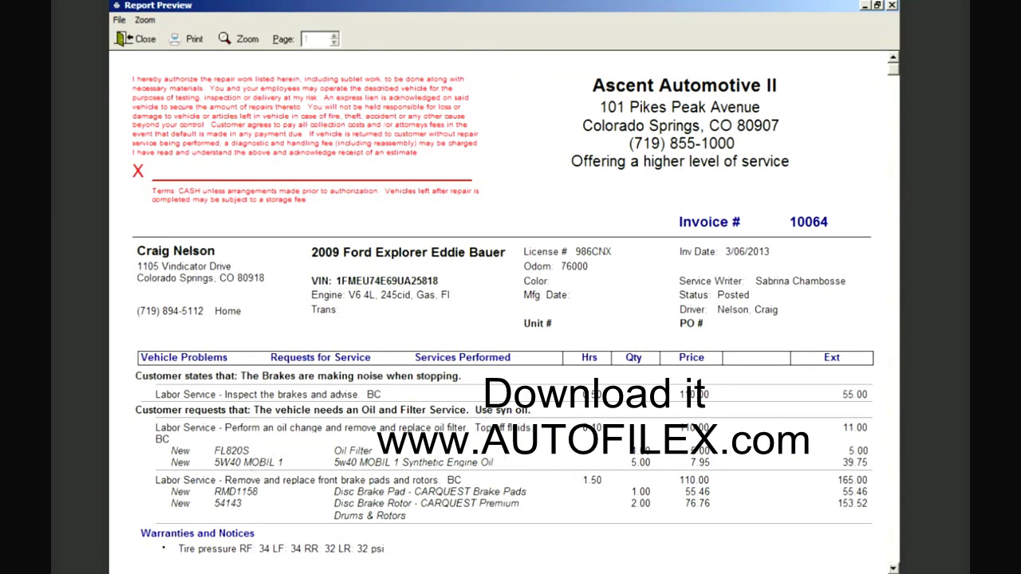
# Review the invoice through to its totals, and close the preview and the posted repair order
pyautogui.scroll(-10, 503, 311)
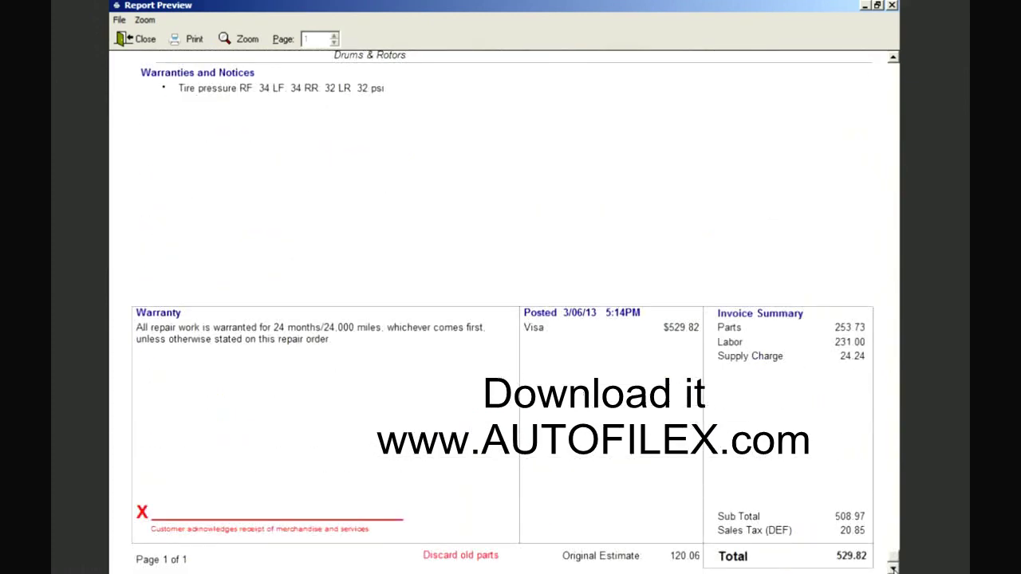
pyautogui.click(137, 39)
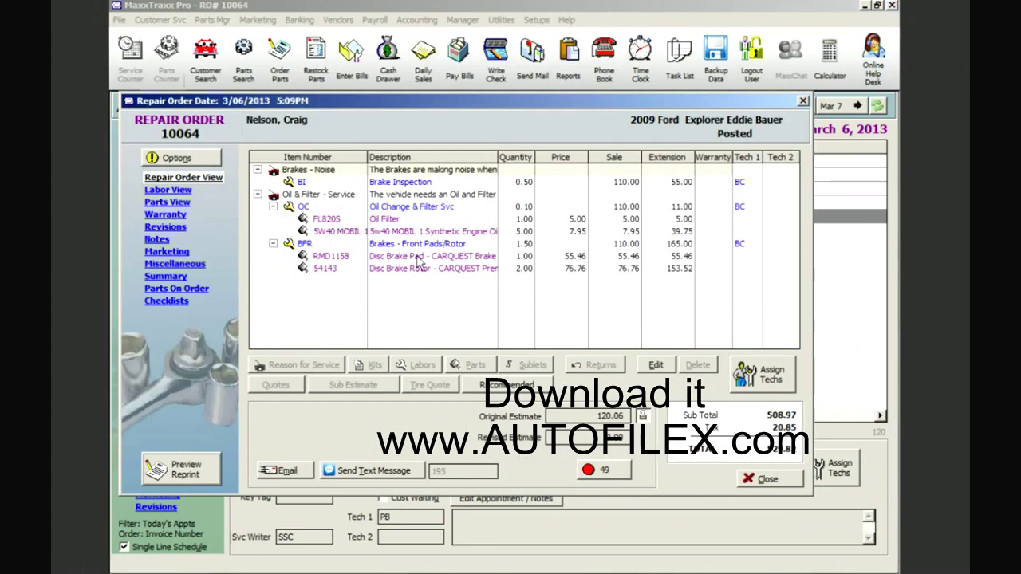
pyautogui.click(754, 479)
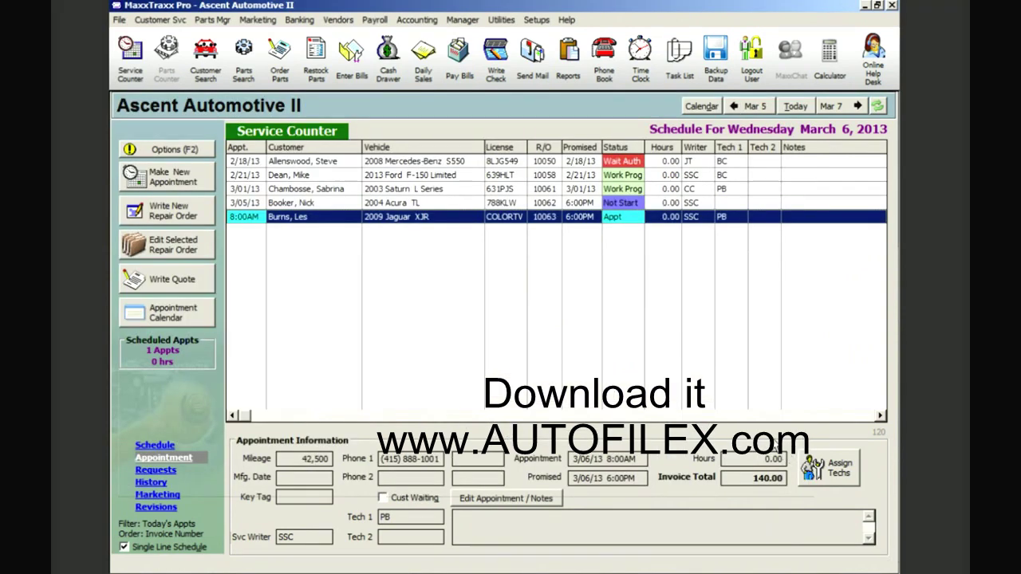